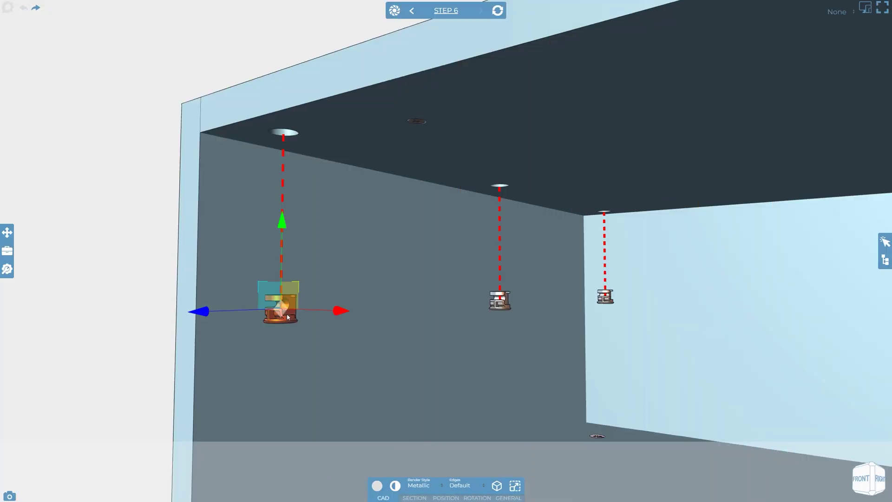
# Restore the fitting to its top-panel hole and lower the top panel onto the cabinet.
pyautogui.click(7, 232)
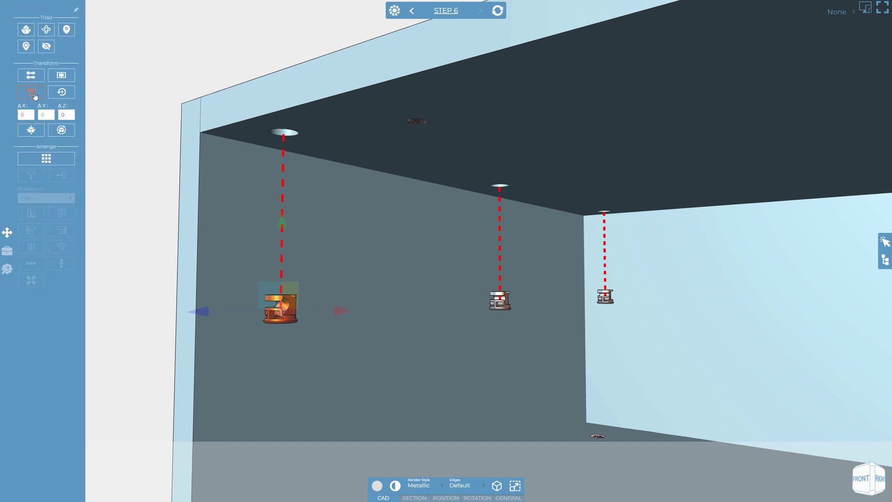
pyautogui.click(33, 93)
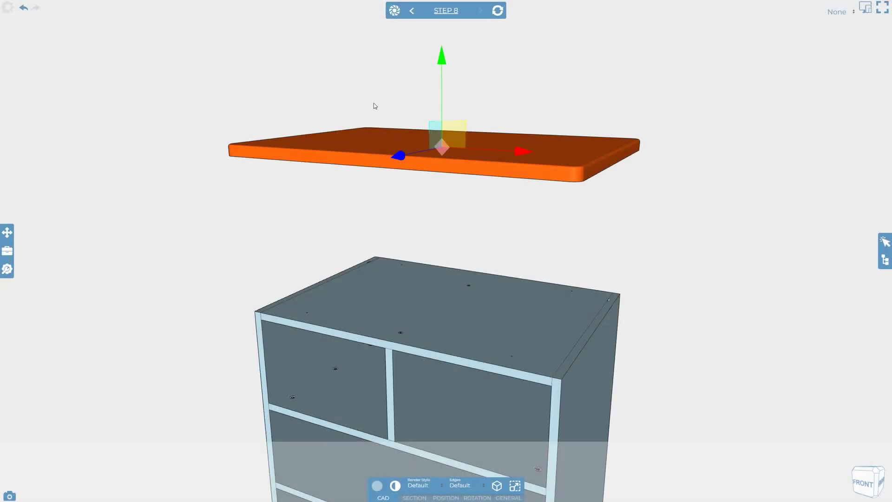
pyautogui.moveTo(441, 176); pyautogui.dragTo(441, 274)
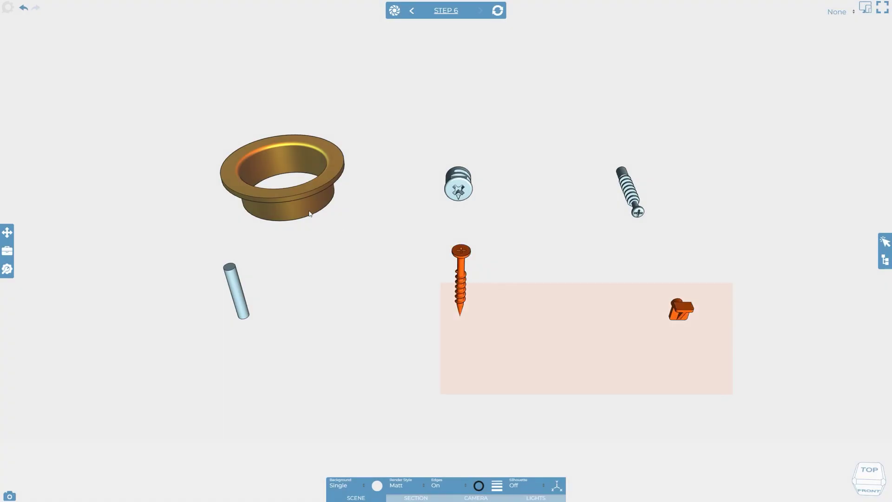
# Label the six fastener parts with item numbers 1–6.
pyautogui.moveTo(310, 213); pyautogui.dragTo(180, 119)
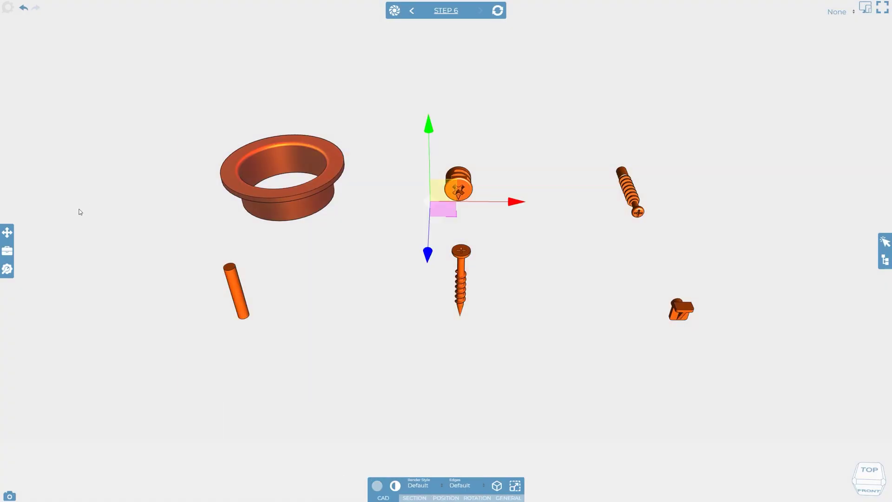
pyautogui.click(7, 251)
pyautogui.click(62, 56)
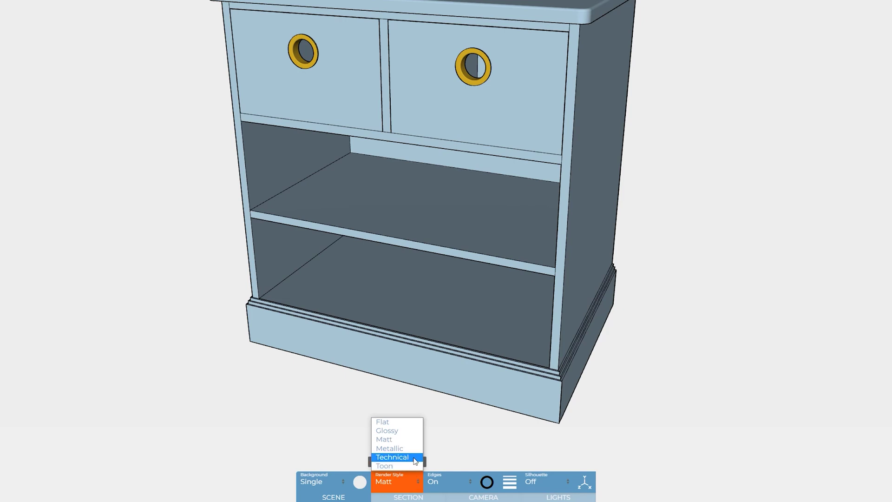
# Switch the render style to Technical, then to Toon.
pyautogui.click(415, 461)
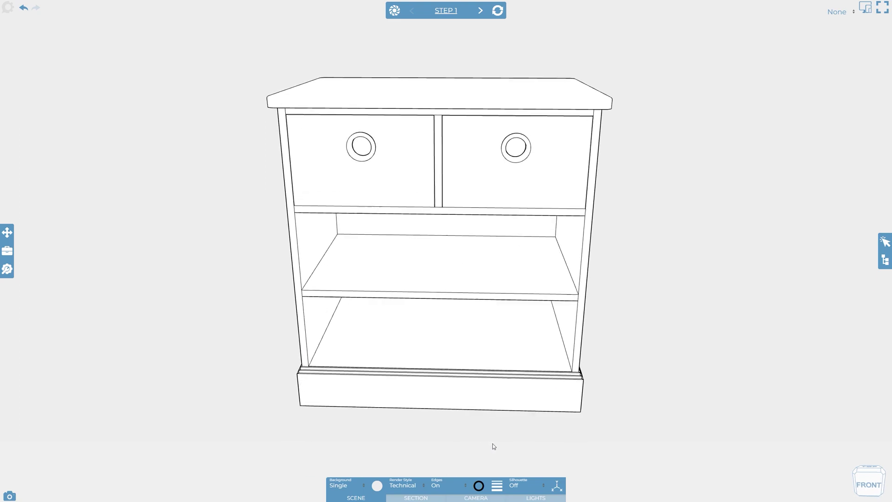
pyautogui.click(425, 480)
pyautogui.click(404, 472)
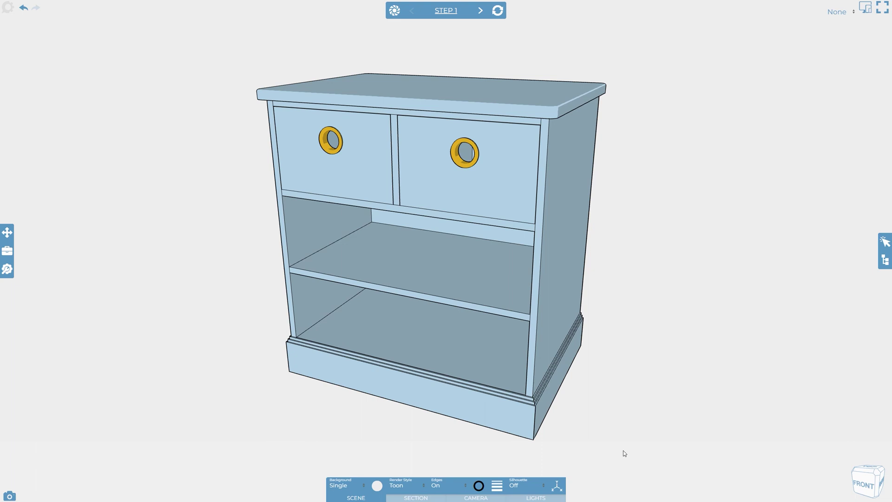
# Colour the whole cabinet model white.
pyautogui.moveTo(633, 445); pyautogui.dragTo(243, 62)
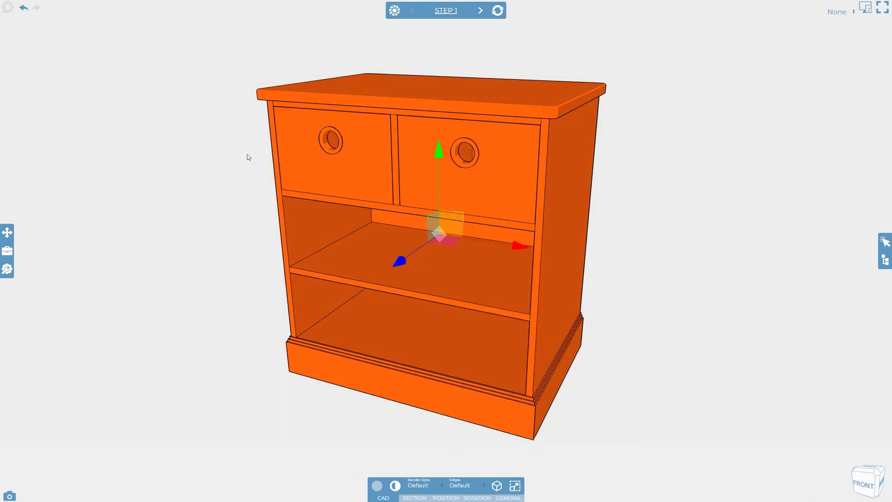
pyautogui.click(377, 485)
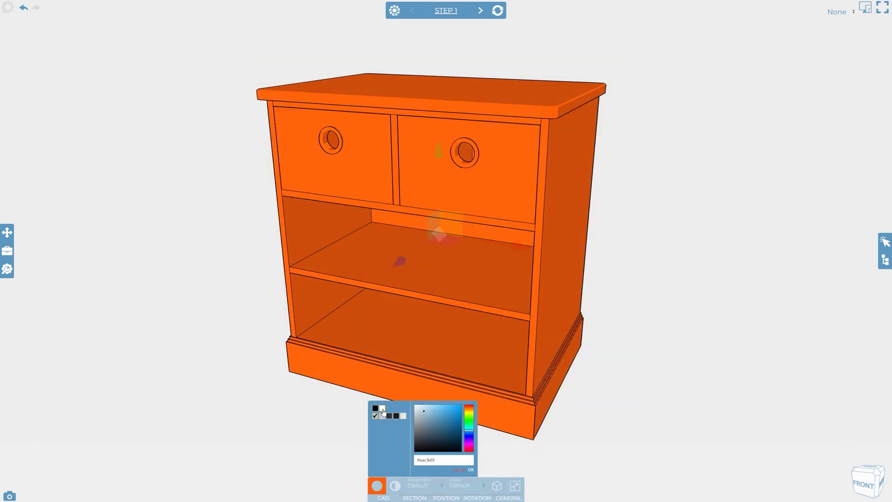
pyautogui.click(382, 409)
pyautogui.click(472, 470)
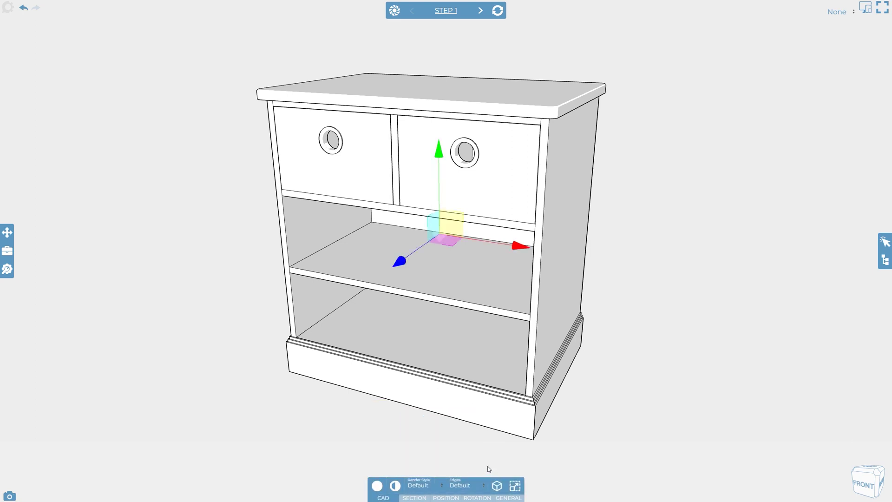
# Set the camera's edge outline colour.
pyautogui.click(488, 470)
pyautogui.click(479, 485)
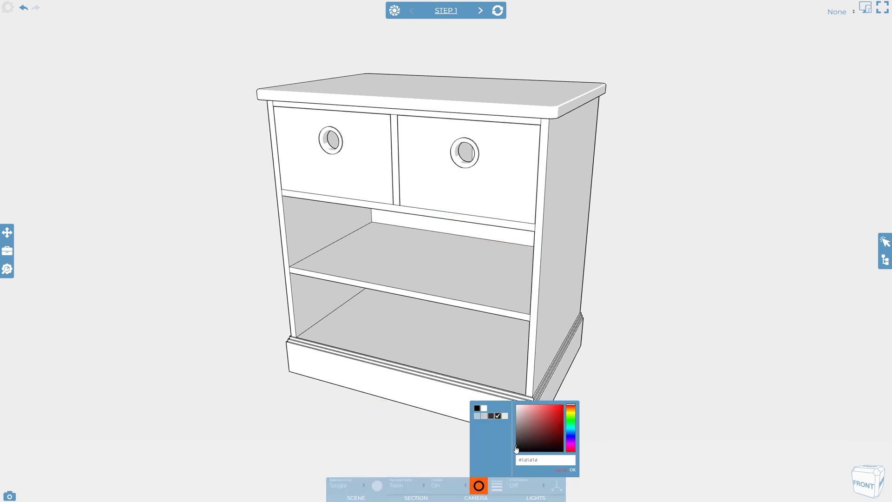
pyautogui.click(573, 470)
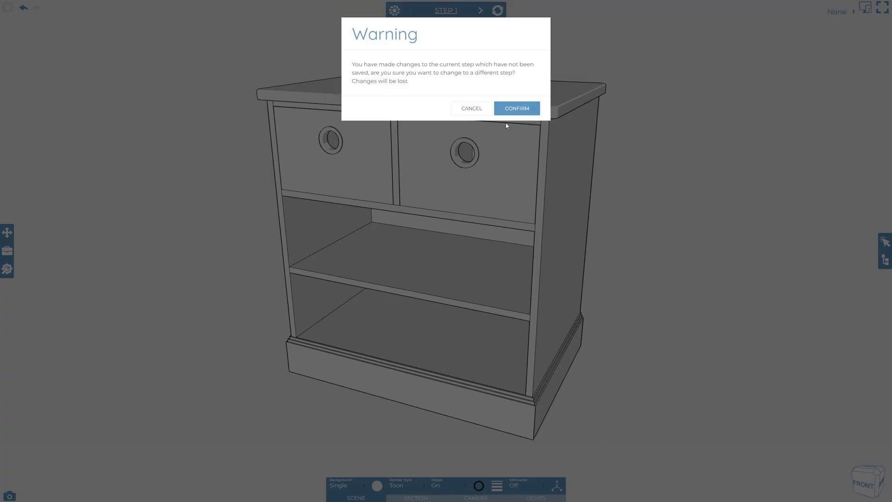
# Discard unsaved changes, then save Step 3 with both screws pulled from their holes.
pyautogui.click(503, 110)
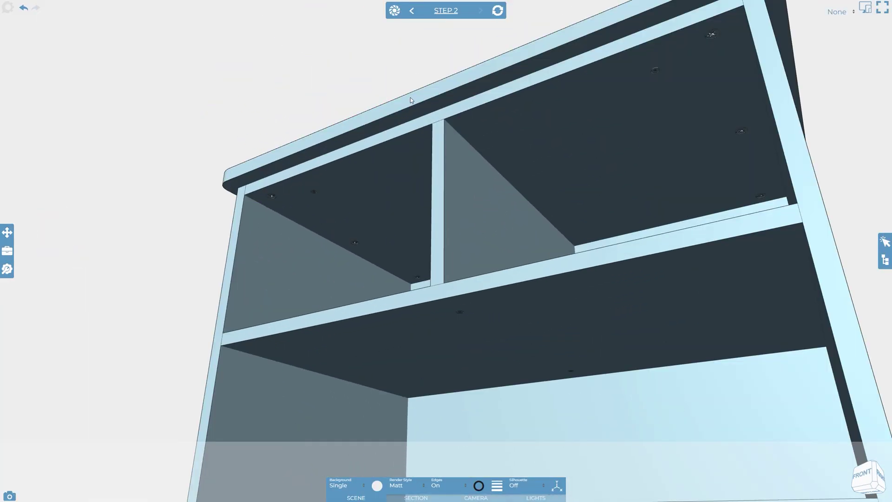
pyautogui.click(315, 194)
pyautogui.keyDown('ctrl'); pyautogui.click(656, 70); pyautogui.keyUp('ctrl')
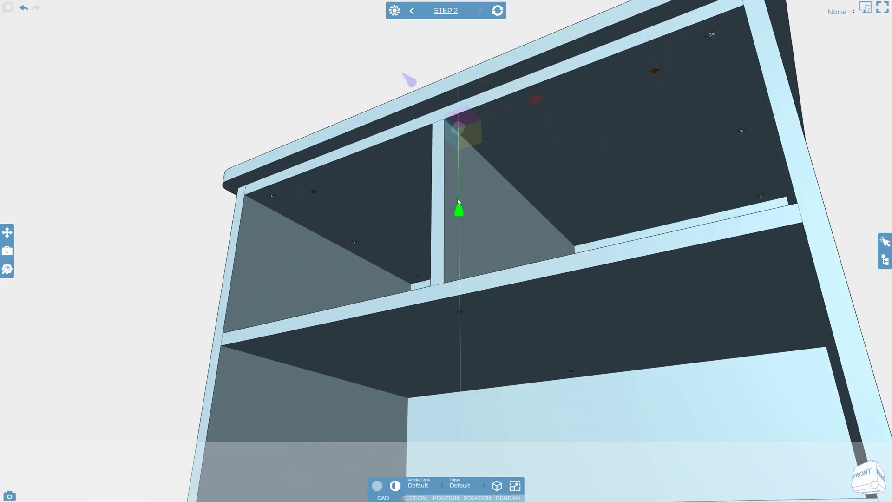
pyautogui.moveTo(459, 207); pyautogui.dragTo(469, 278)
pyautogui.click(394, 11)
pyautogui.click(517, 188)
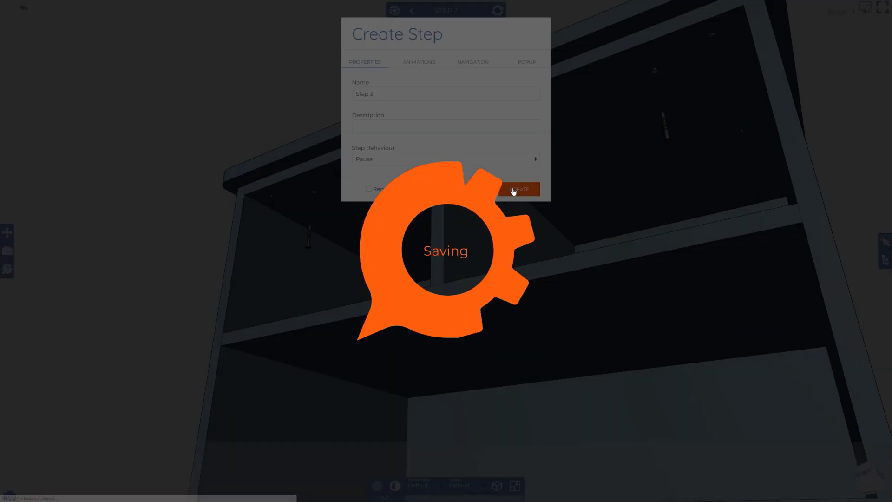
# Lift the top panel above the cabinet and save it as Step 4.
pyautogui.moveTo(550, 151); pyautogui.dragTo(531, 227)
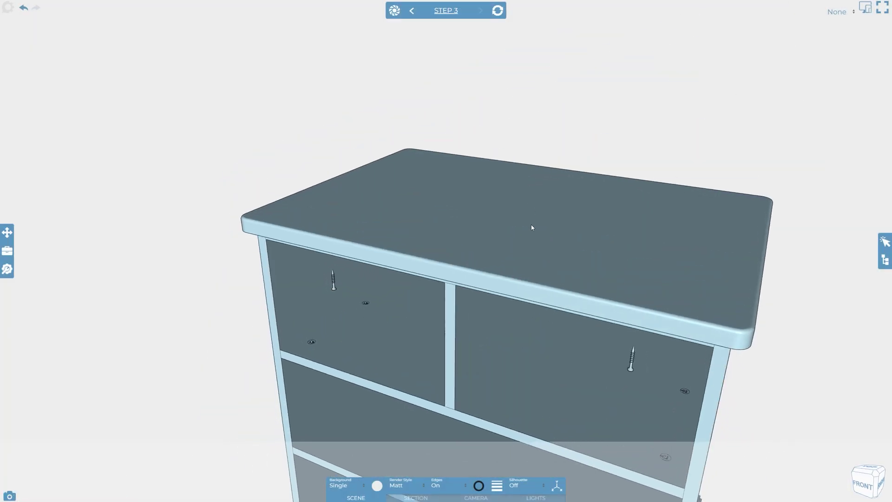
pyautogui.click(531, 227)
pyautogui.moveTo(518, 135); pyautogui.dragTo(513, 58)
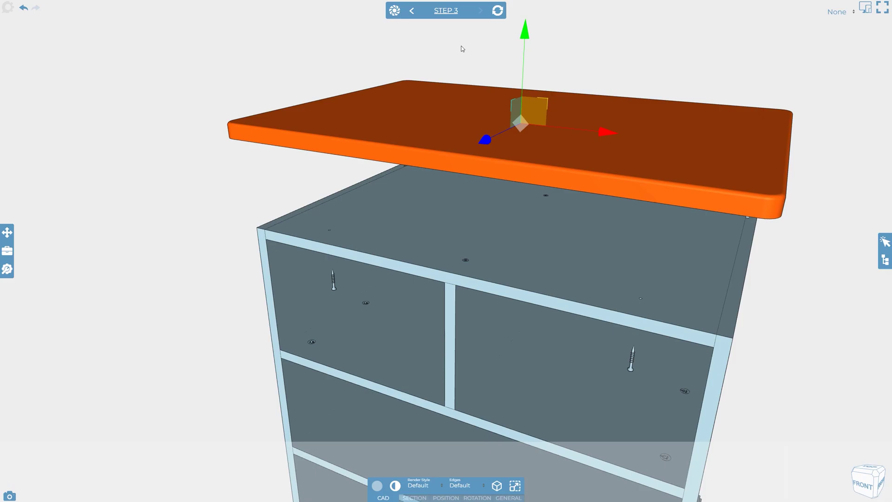
pyautogui.click(393, 10)
pyautogui.click(519, 190)
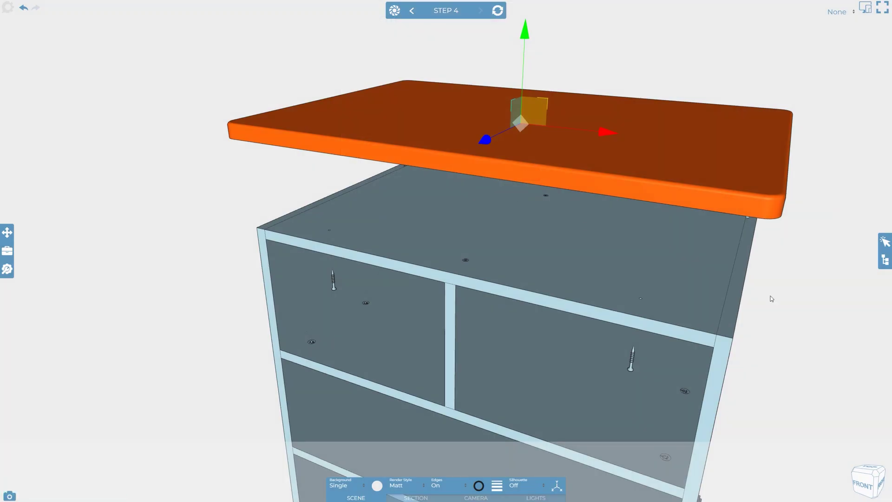
# Reverse the order of the steps in the Steps Manager.
pyautogui.click(780, 301)
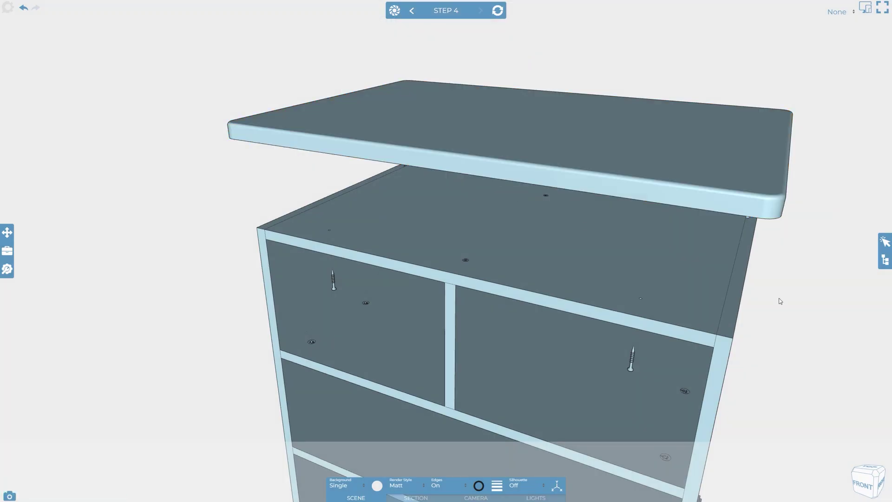
pyautogui.click(452, 19)
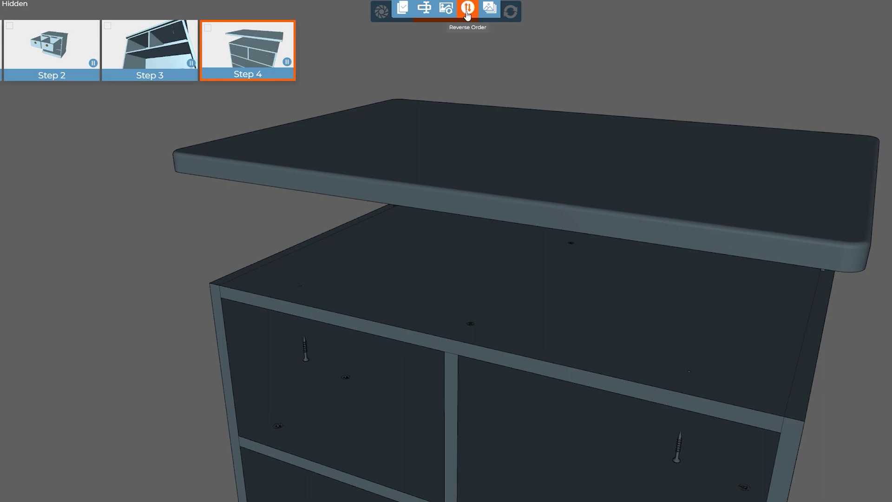
pyautogui.click(467, 14)
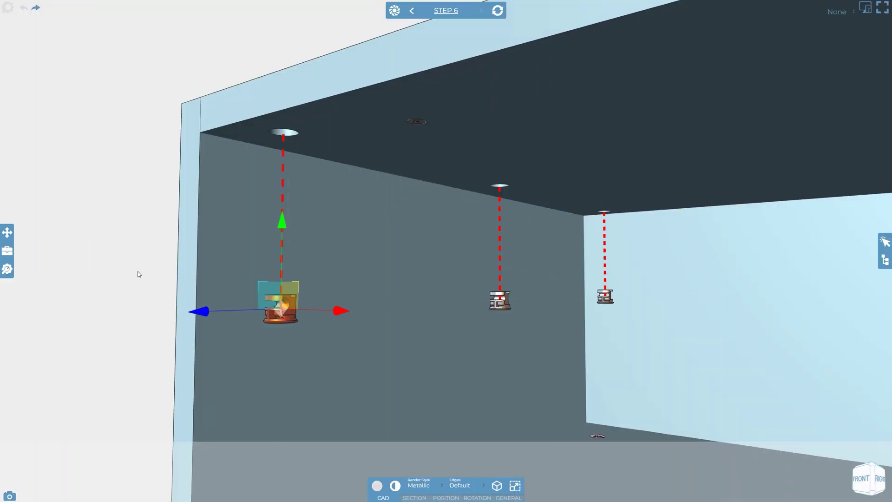
# Return both fittings to their ceiling holes.
pyautogui.click(10, 233)
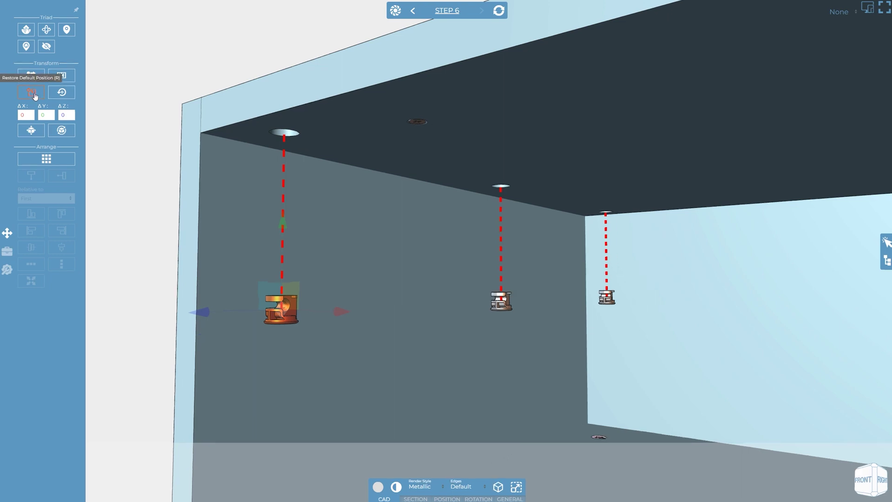
pyautogui.click(44, 119)
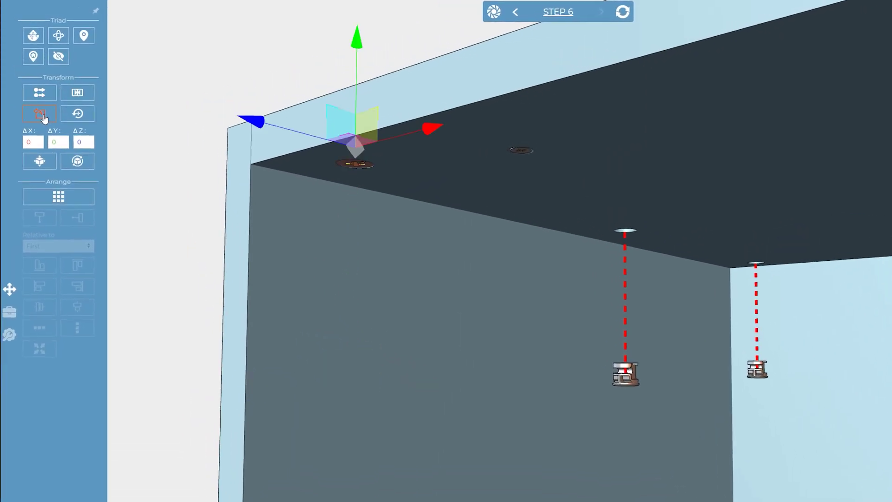
pyautogui.click(130, 183)
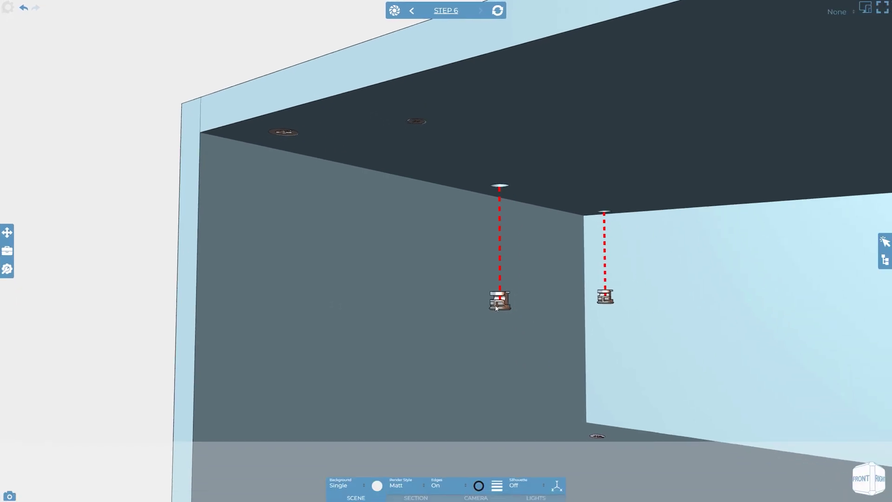
pyautogui.click(555, 341)
pyautogui.press('r')
pyautogui.press('r')
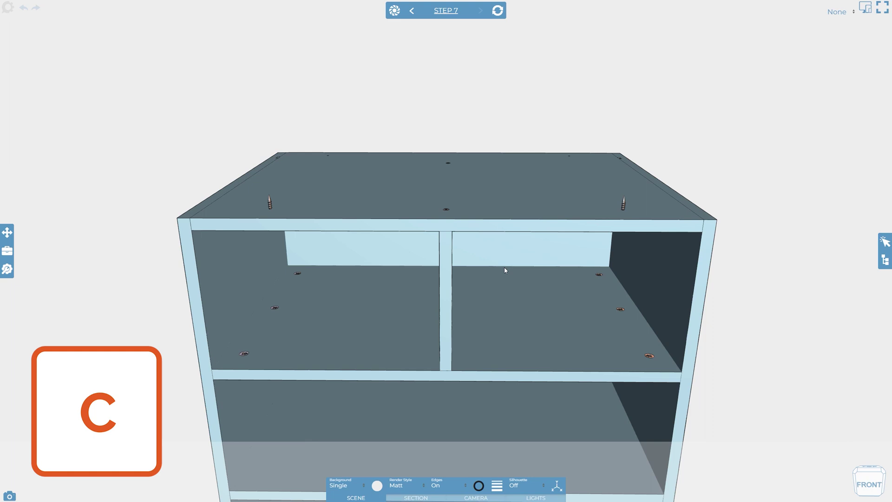
# Pull the left and right screws down along their red guide lines.
pyautogui.scroll(3, 353, 223)
pyautogui.click(179, 177)
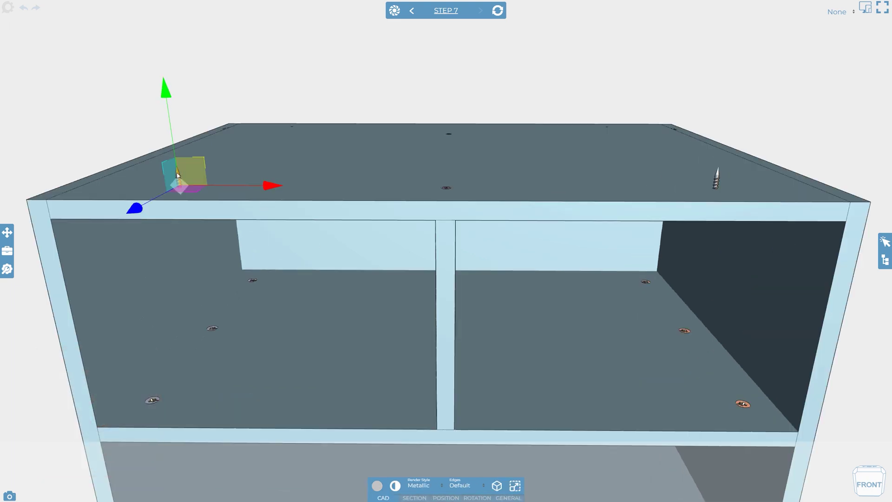
pyautogui.keyDown('ctrl'); pyautogui.click(717, 179); pyautogui.keyUp('ctrl')
pyautogui.click(7, 250)
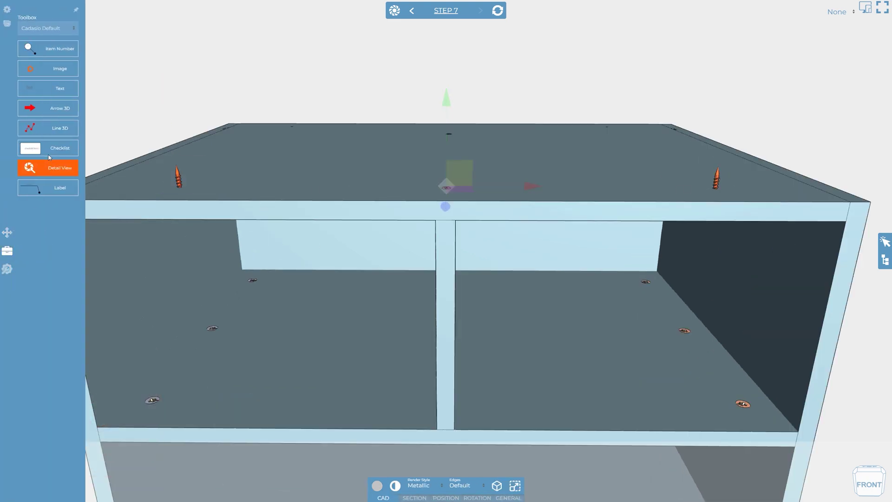
pyautogui.moveTo(446, 98); pyautogui.dragTo(458, 253)
# Restore the step's saved camera position.
pyautogui.click(414, 108)
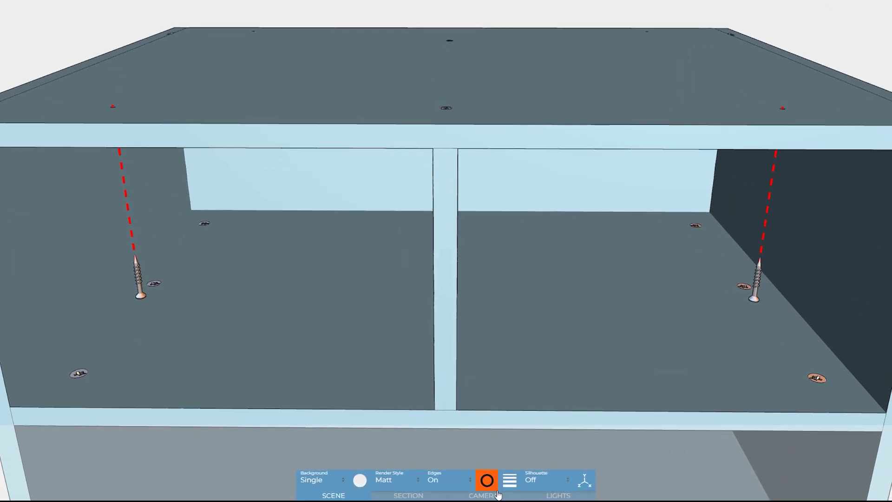
pyautogui.moveTo(428, 482)
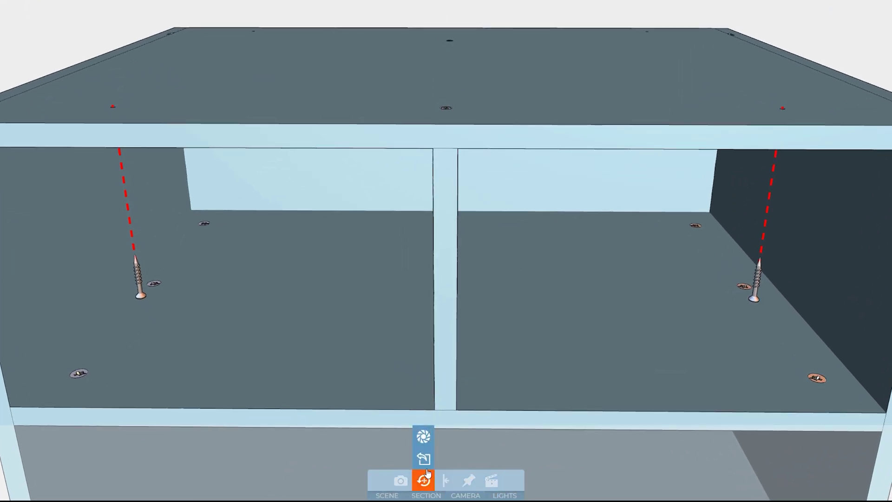
pyautogui.click(427, 440)
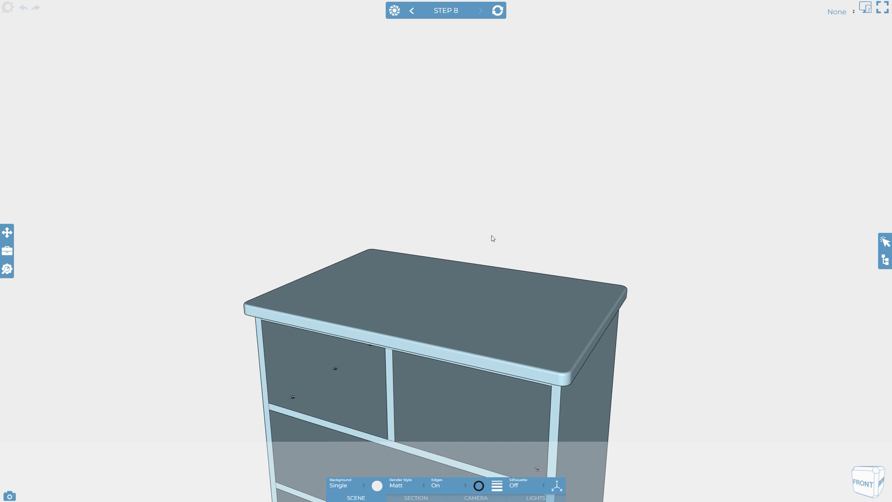
# Lift the tabletop well above the cabinet, tracing the move with a 3D line.
pyautogui.click(457, 285)
pyautogui.click(7, 251)
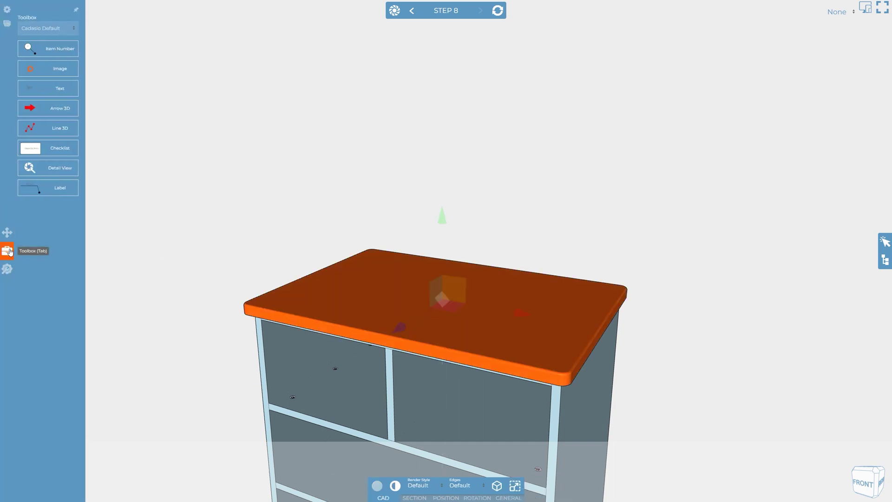
pyautogui.click(57, 122)
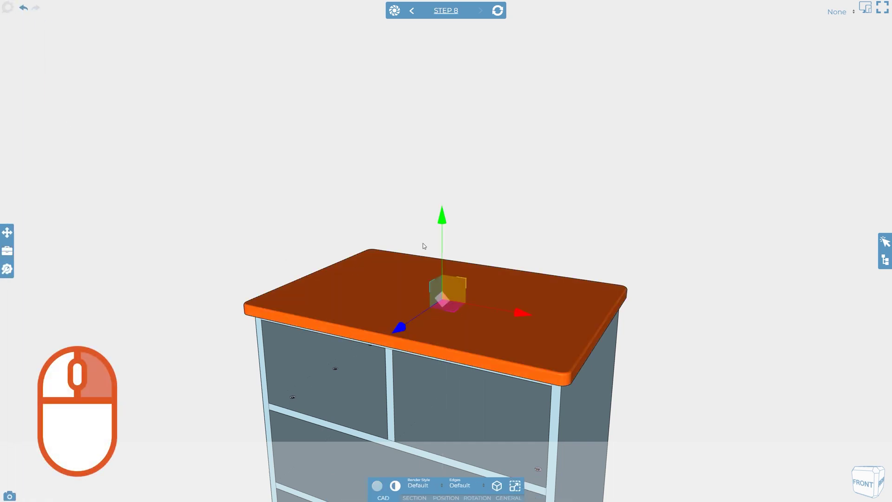
pyautogui.moveTo(445, 215); pyautogui.dragTo(440, 94)
# Delete the red displacement arrow and update step 8.
pyautogui.click(540, 97)
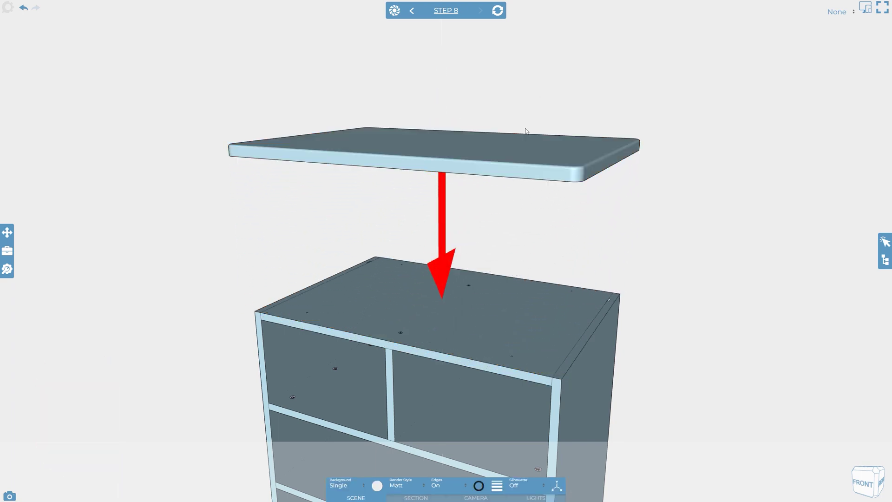
pyautogui.click(443, 219)
pyautogui.press('Delete')
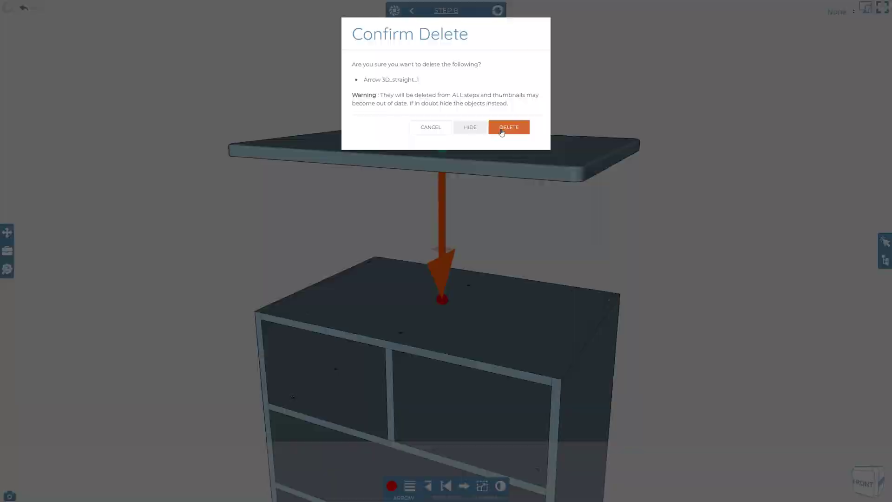
pyautogui.click(501, 133)
pyautogui.click(497, 12)
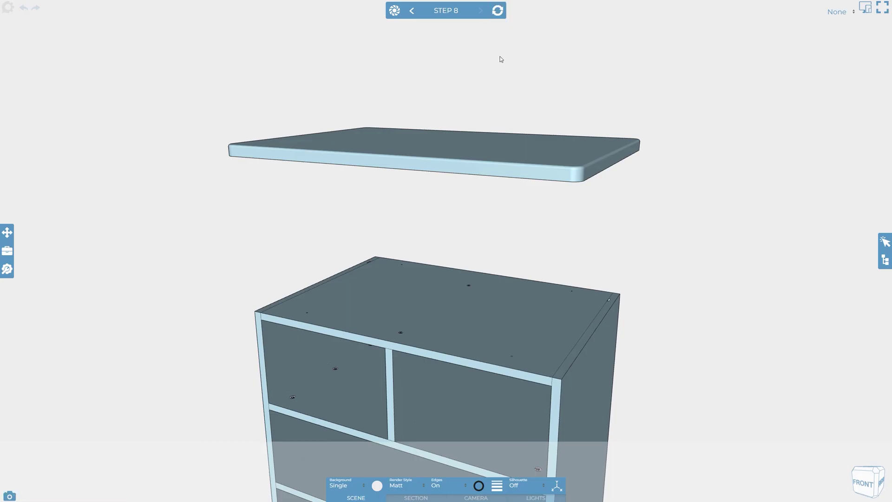
# Lower the tabletop back onto the cabinet with the move traced as a 3D line.
pyautogui.keyDown('ctrl'); pyautogui.rightClick(449, 145); pyautogui.keyUp('ctrl')
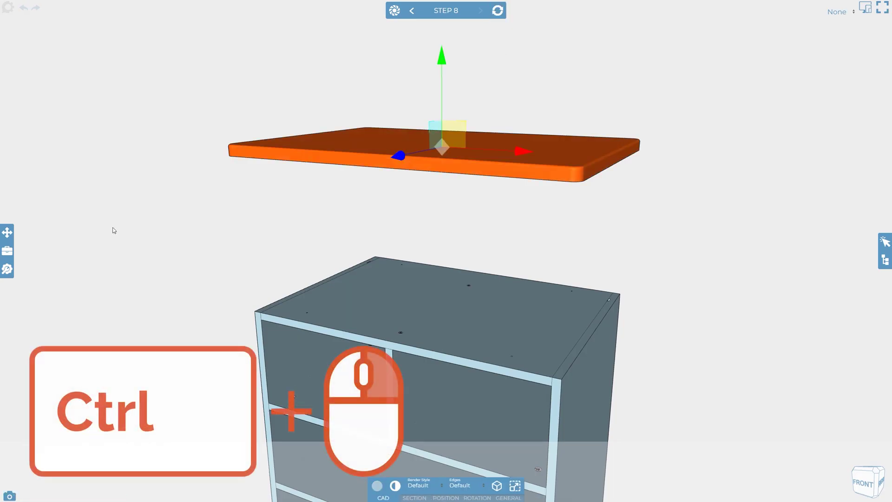
pyautogui.click(7, 251)
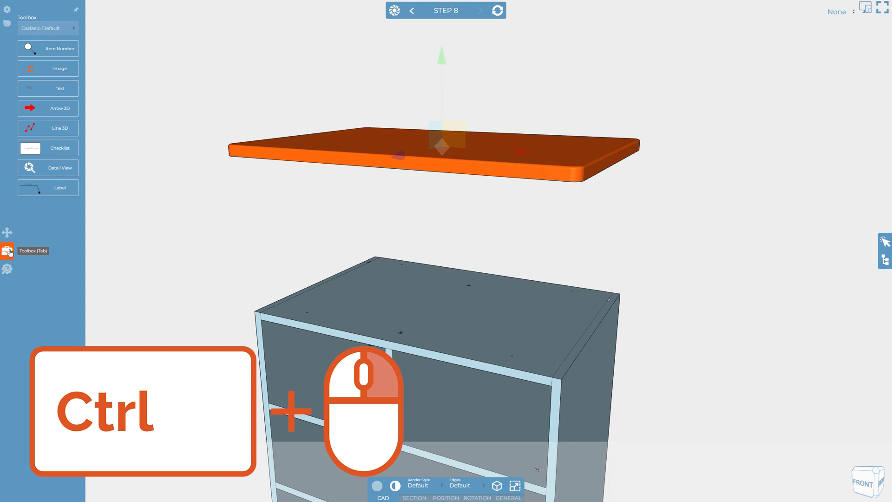
pyautogui.click(65, 128)
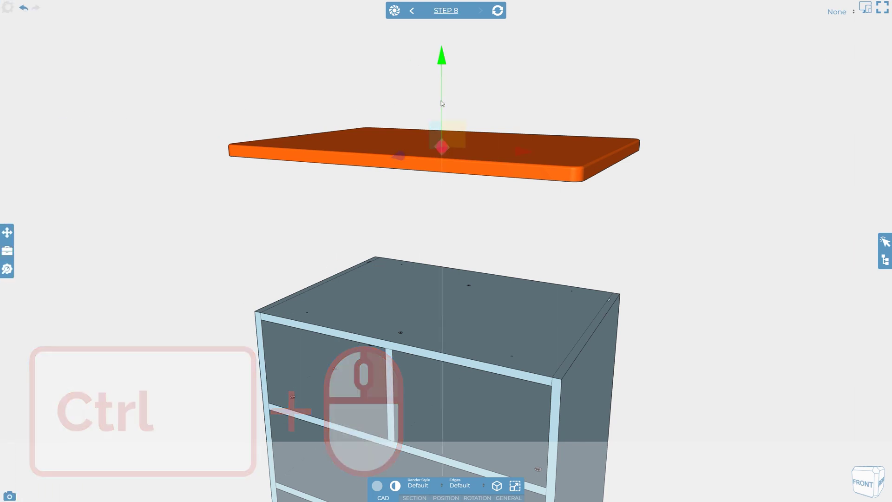
pyautogui.moveTo(441, 103); pyautogui.dragTo(442, 232)
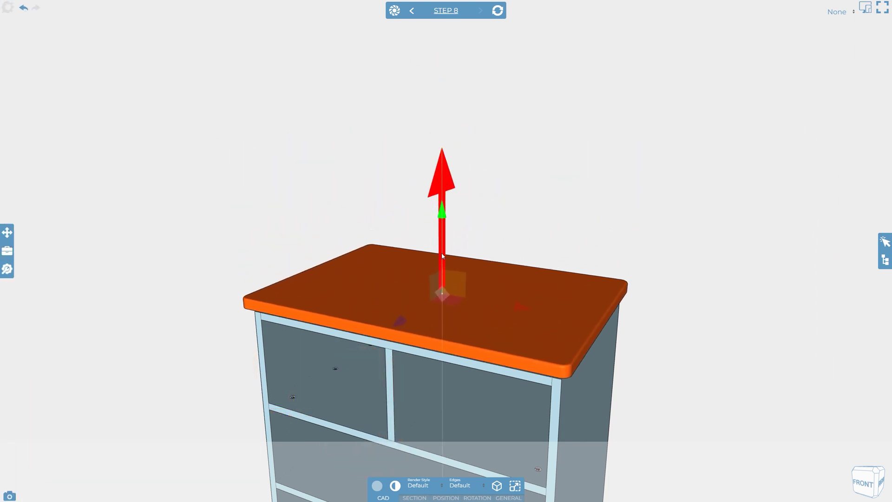
pyautogui.click(538, 240)
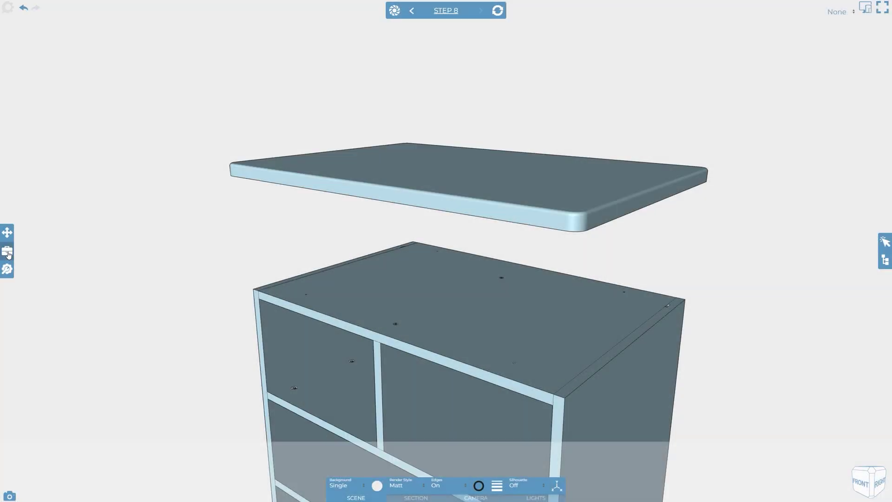
# Place a red Arrows 3D - Style 1 arrow on the cabinet top and raise it toward the tabletop.
pyautogui.click(7, 251)
pyautogui.click(56, 29)
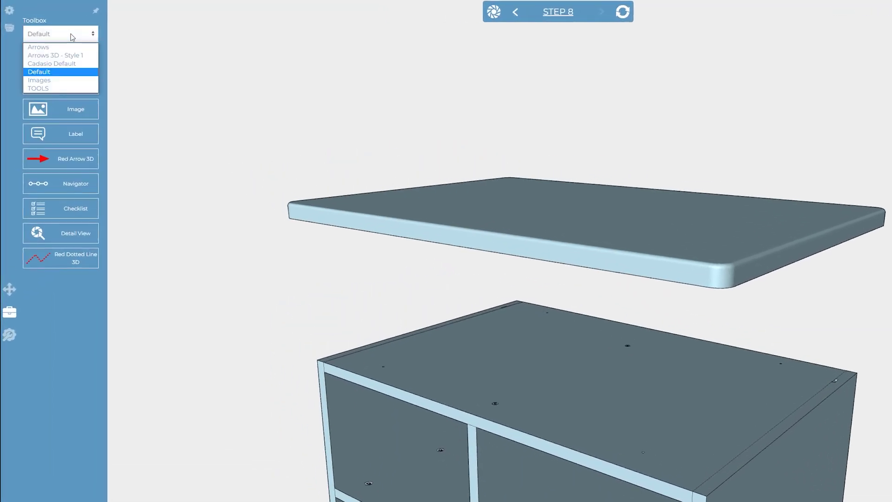
pyautogui.click(54, 45)
pyautogui.click(69, 56)
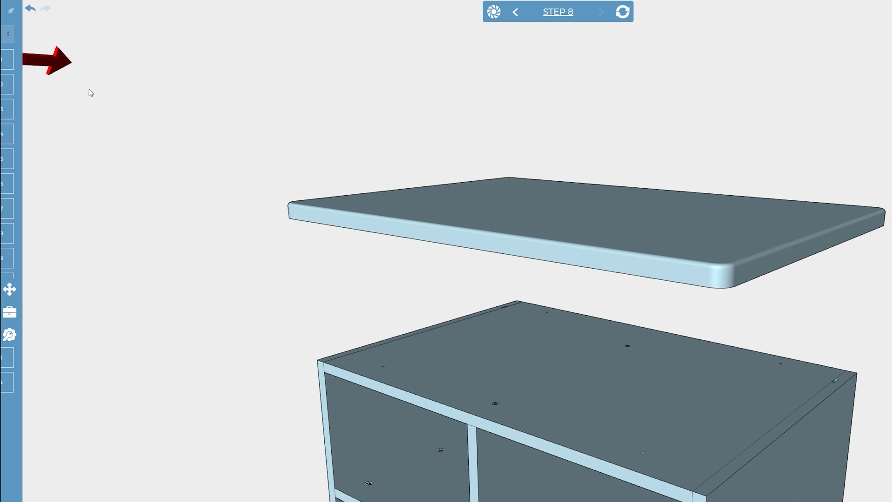
pyautogui.click(576, 368)
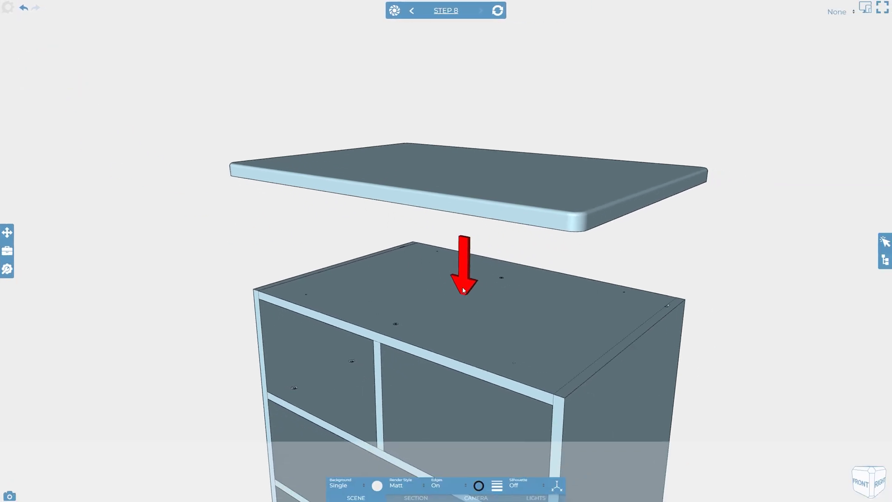
pyautogui.click(583, 328)
pyautogui.moveTo(466, 264); pyautogui.dragTo(466, 241)
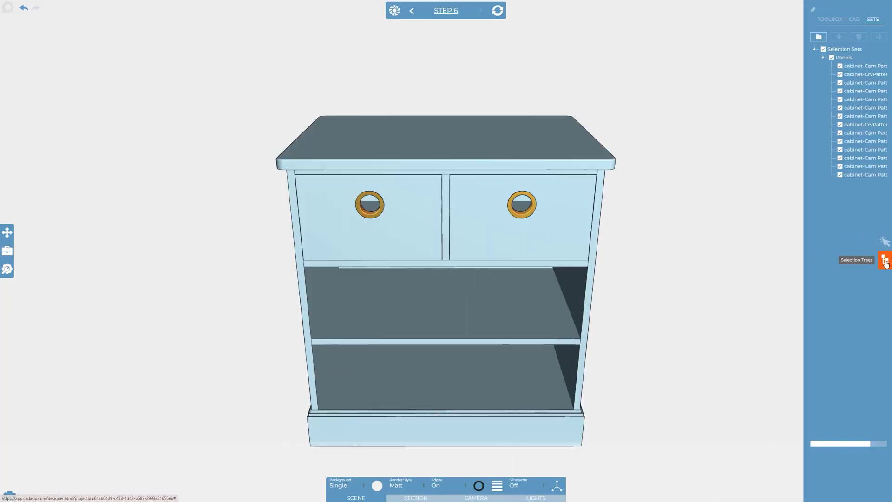
# Hide the Panels set and arrange the fasteners in a grid with spacing 12.
pyautogui.click(825, 57)
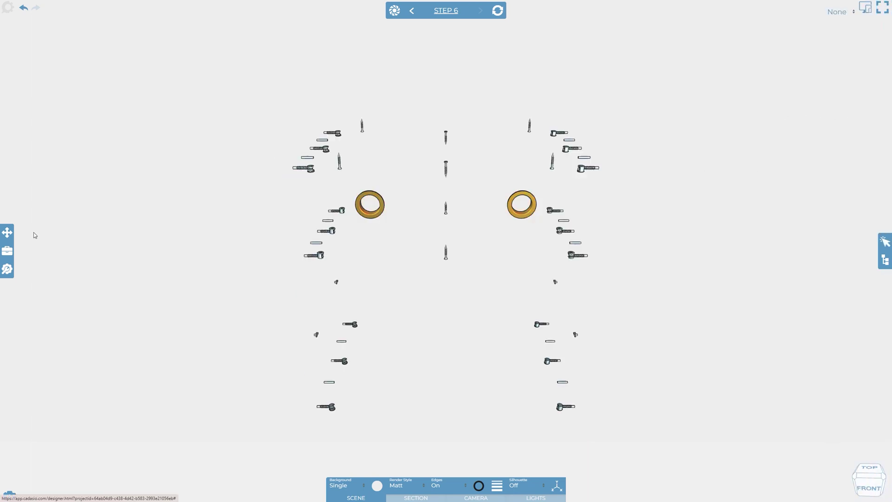
pyautogui.click(13, 236)
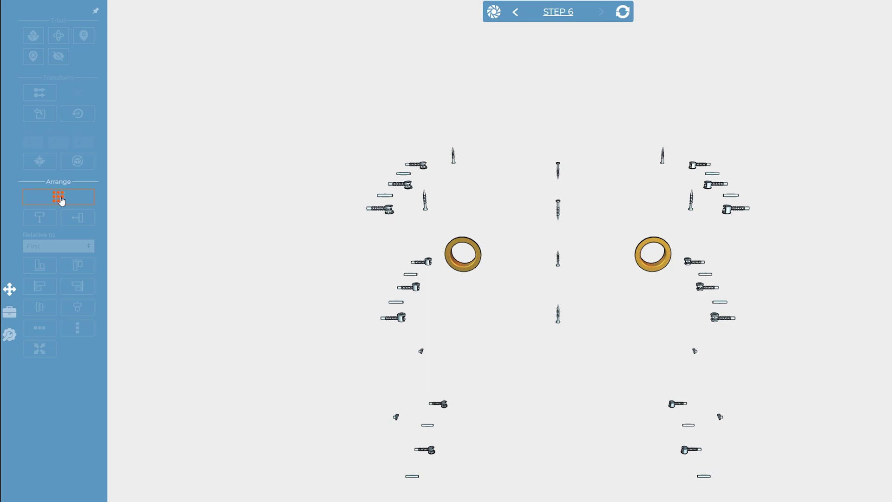
pyautogui.click(47, 163)
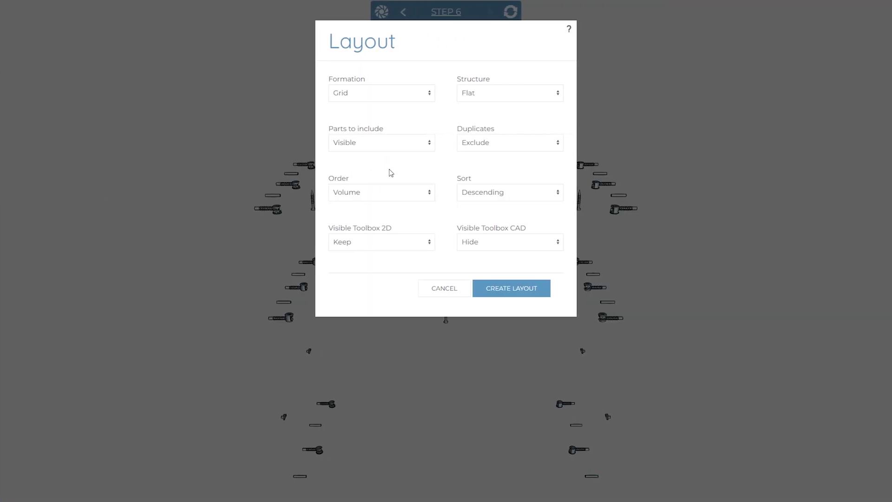
pyautogui.click(420, 144)
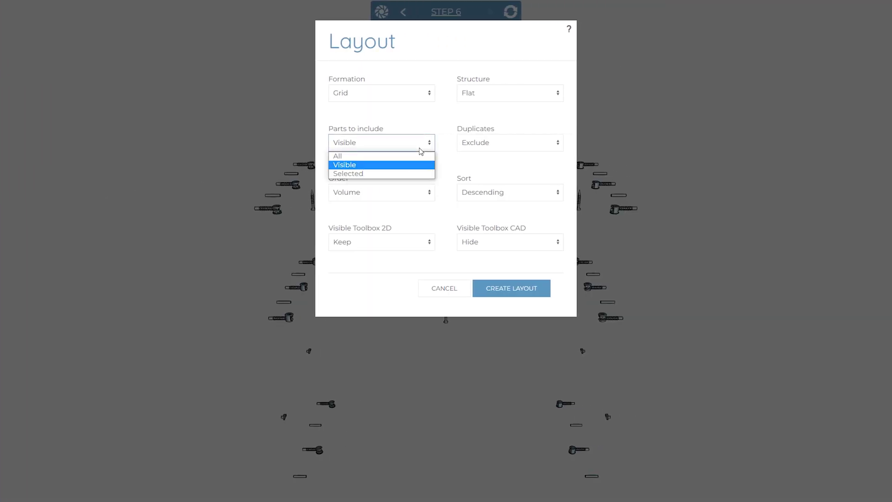
pyautogui.click(512, 293)
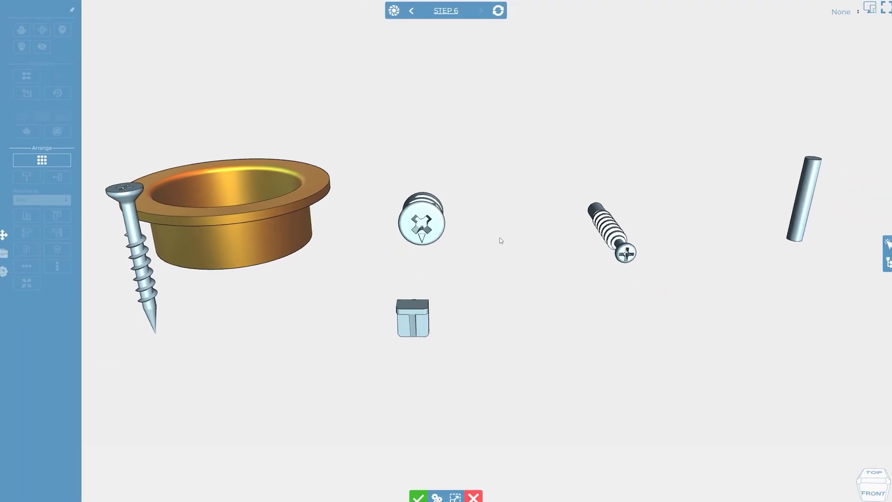
pyautogui.moveTo(437, 445); pyautogui.dragTo(456, 460)
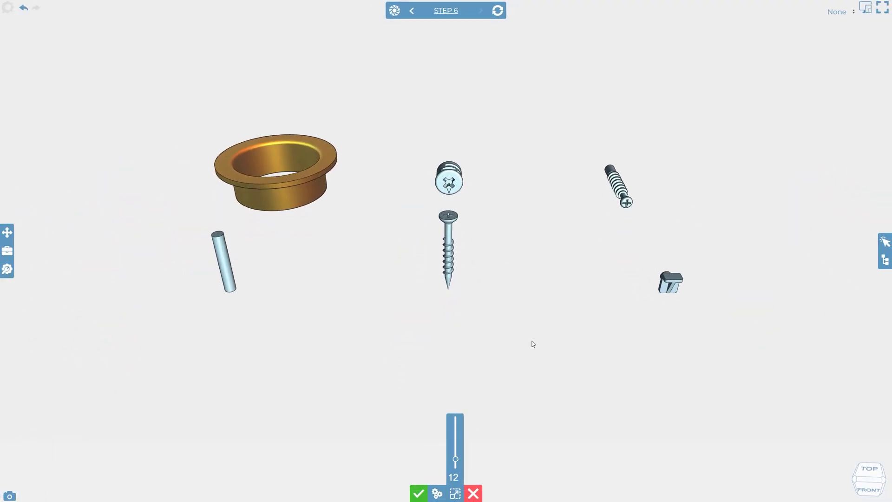
# Accept the grid layout and add item number balloons 1–6 to the six fasteners.
pyautogui.click(419, 494)
pyautogui.moveTo(731, 394); pyautogui.dragTo(179, 117)
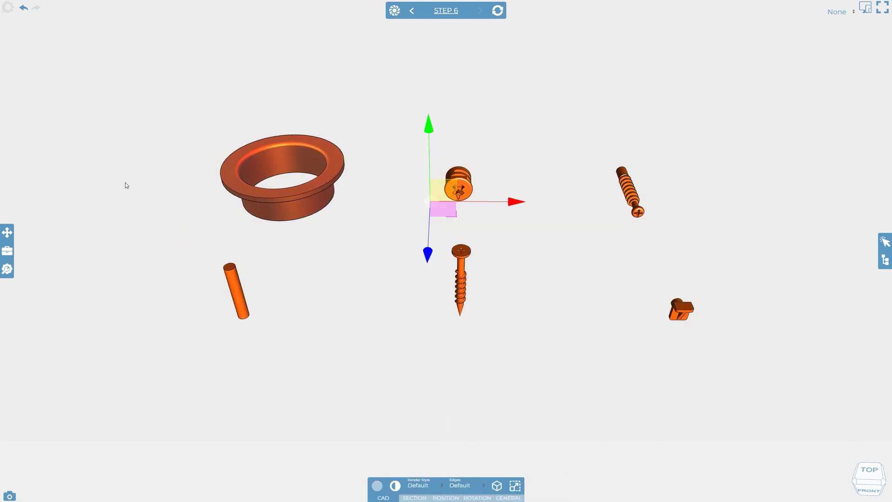
pyautogui.click(7, 251)
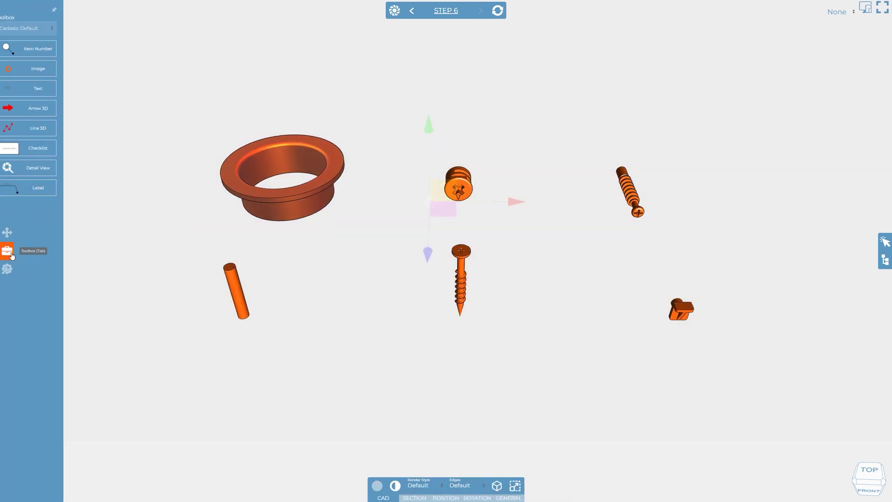
pyautogui.click(61, 55)
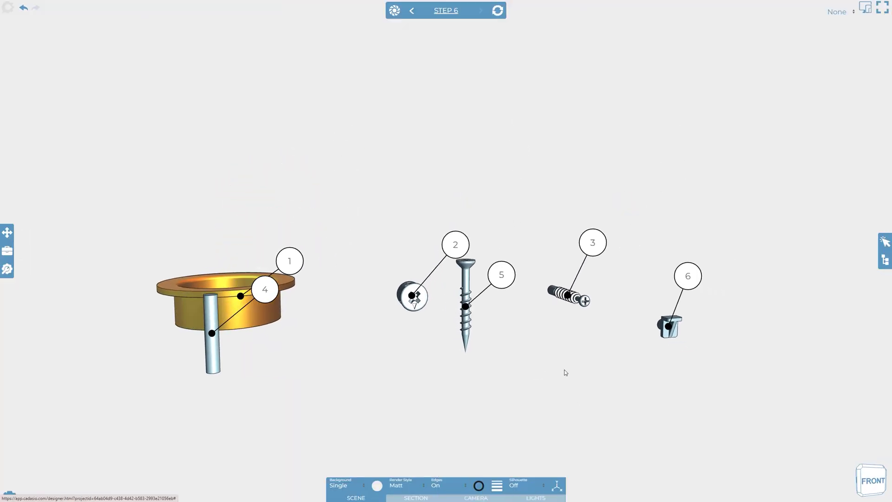
pyautogui.moveTo(565, 372); pyautogui.dragTo(541, 374)
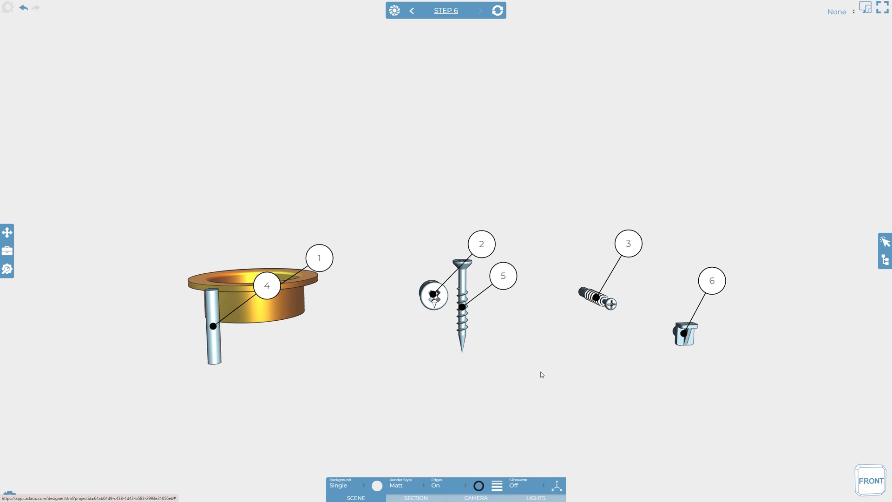
# Save Step 6's camera view and set the six item number callouts' Auto Hide to Step.
pyautogui.click(484, 499)
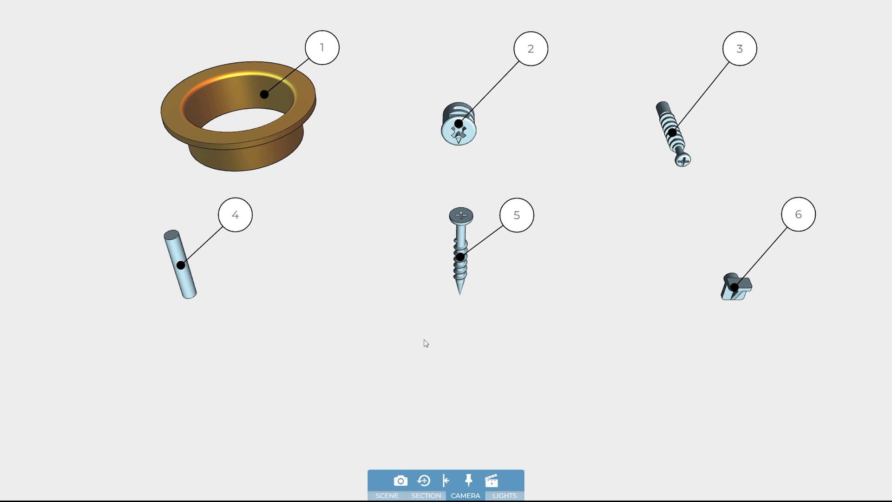
pyautogui.click(468, 481)
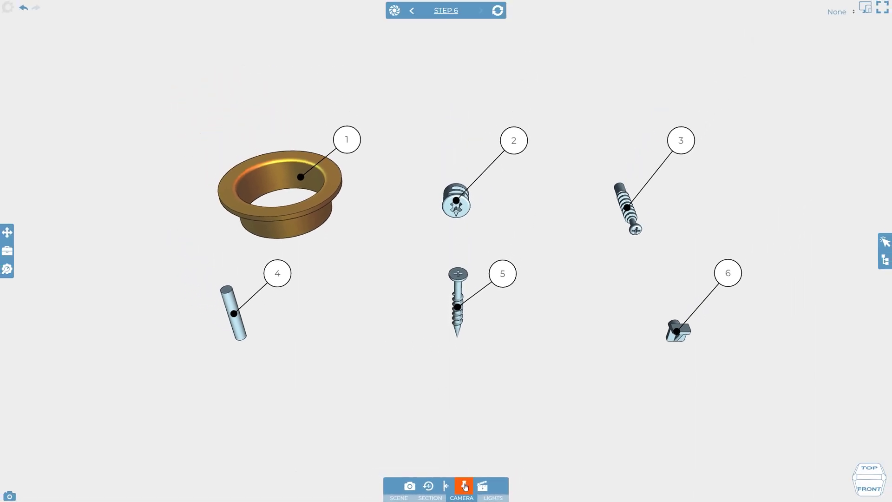
pyautogui.click(884, 264)
pyautogui.click(845, 66)
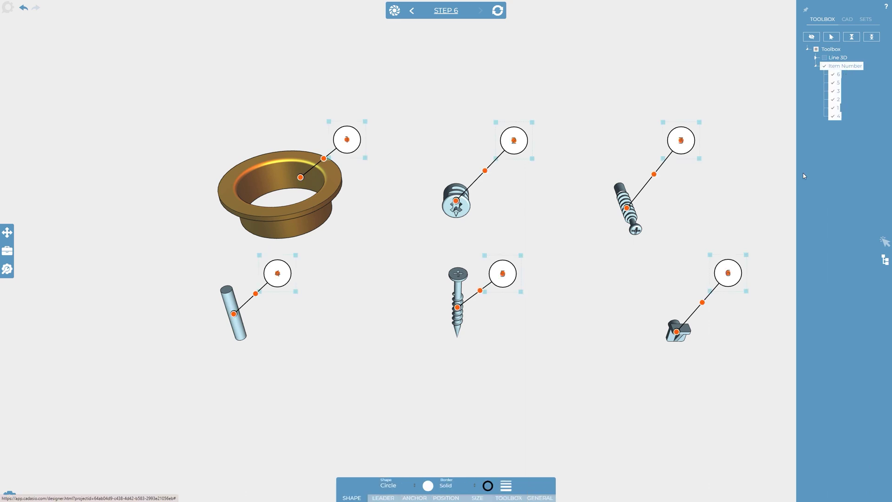
pyautogui.click(548, 497)
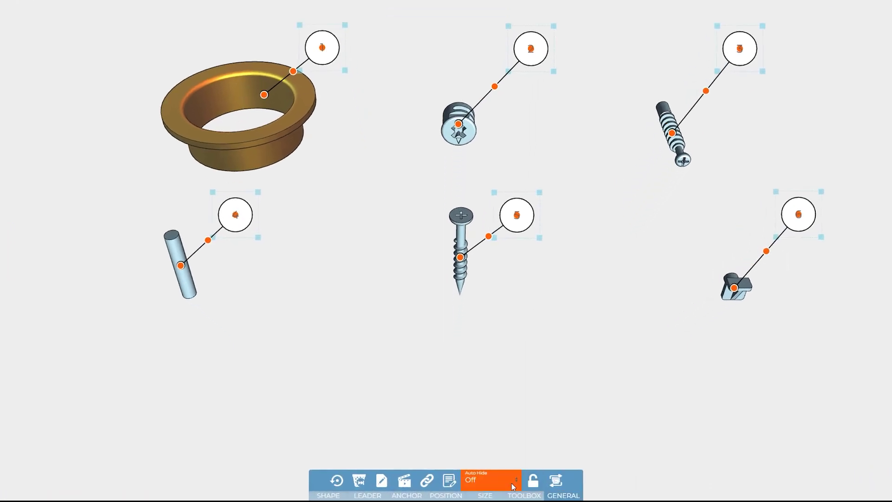
pyautogui.click(500, 489)
pyautogui.click(501, 457)
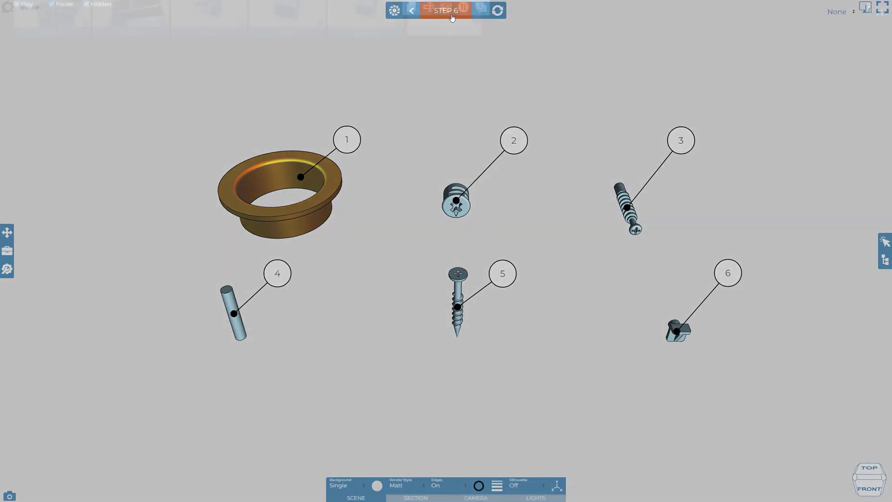
# Set Step 6's animation transition to Swing in its step properties and update.
pyautogui.click(446, 10)
pyautogui.click(457, 51)
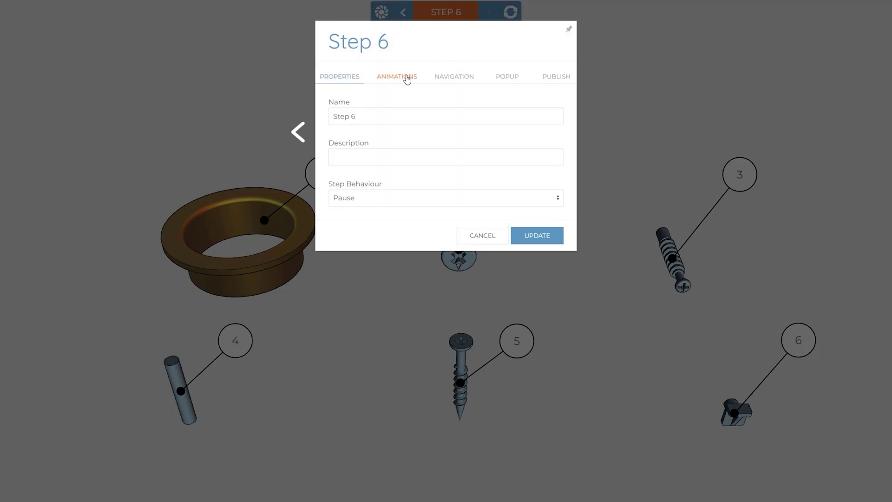
pyautogui.click(397, 77)
pyautogui.click(401, 131)
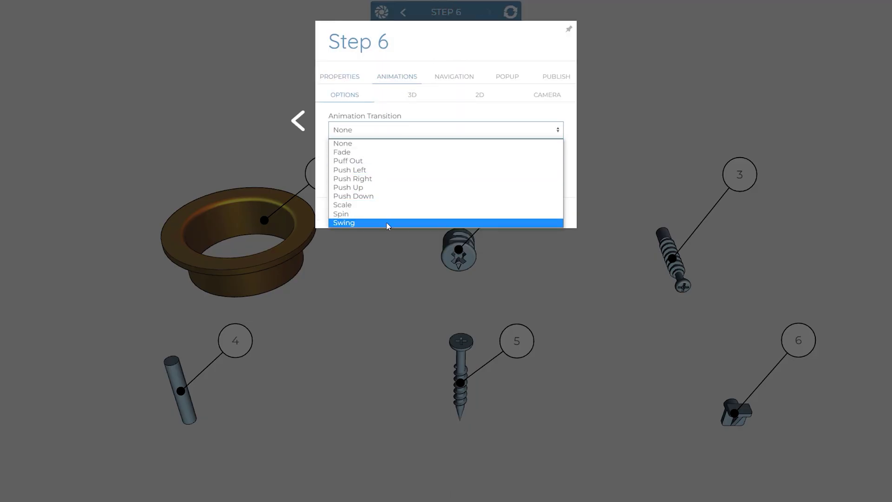
pyautogui.click(388, 223)
pyautogui.click(537, 176)
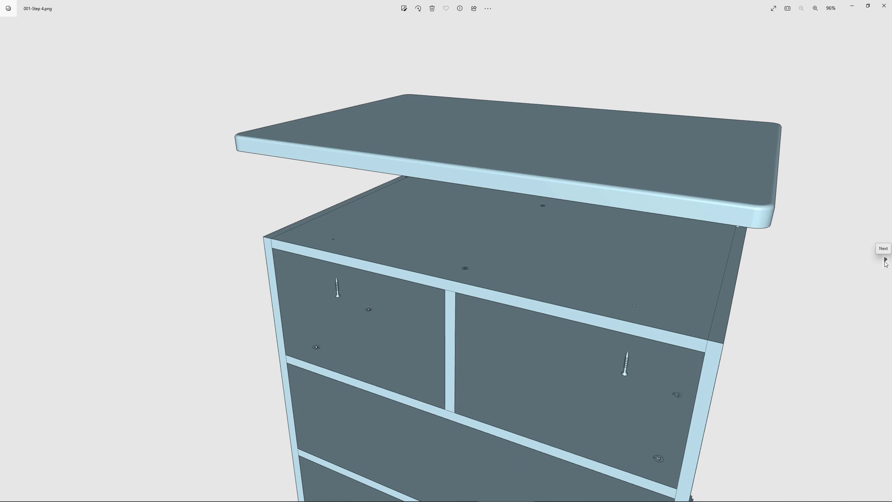
# Page through the exported step PNG images one after another.
pyautogui.click(885, 261)
pyautogui.click(885, 261)
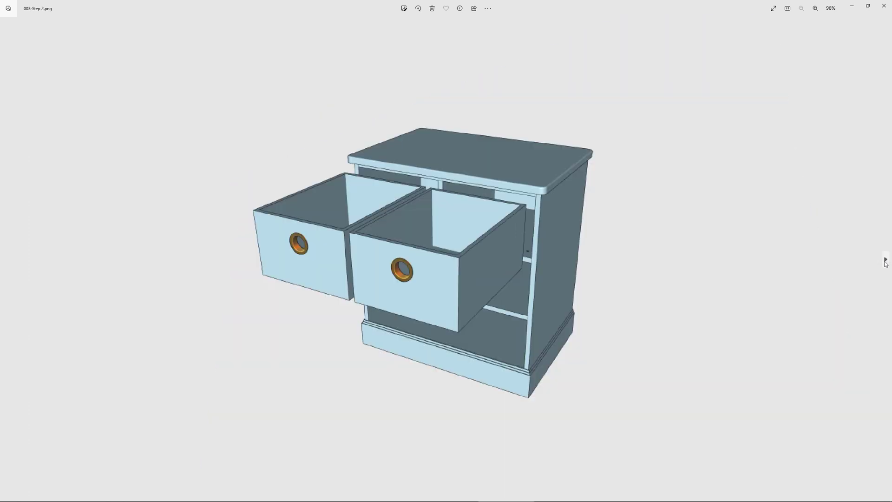
pyautogui.click(886, 262)
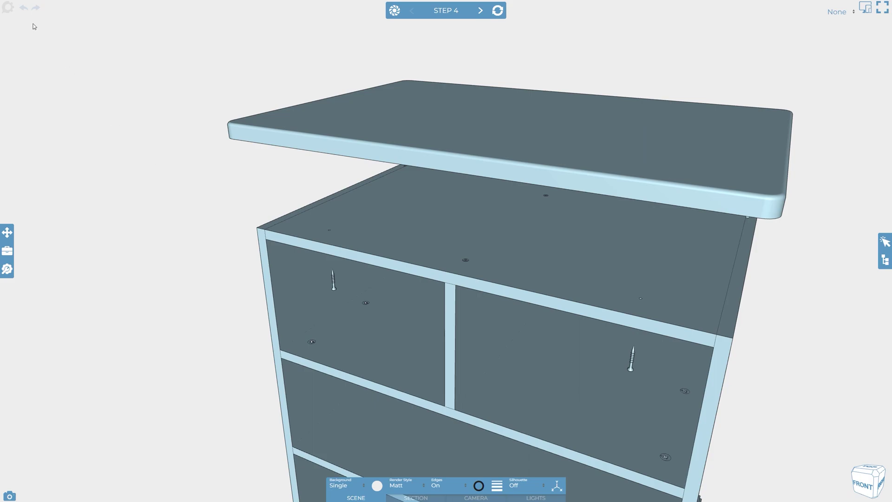
# Save the project options on the MISC tab, with transparent image background on.
pyautogui.click(8, 8)
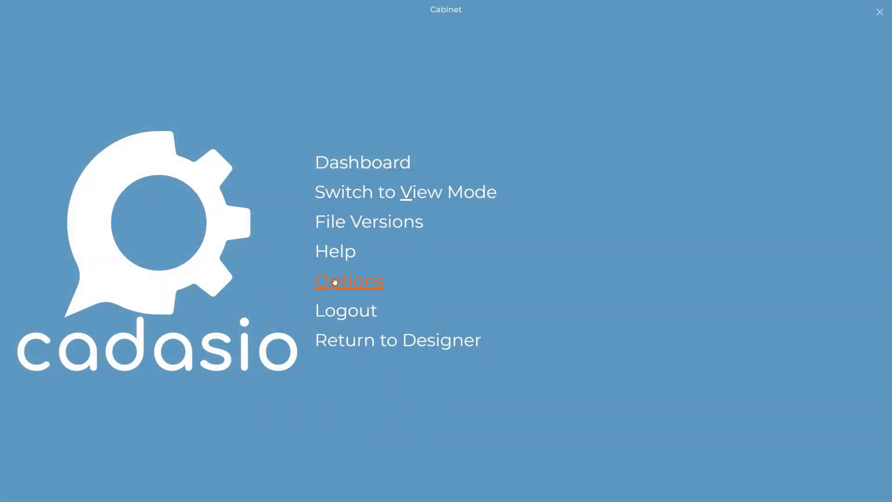
pyautogui.click(334, 281)
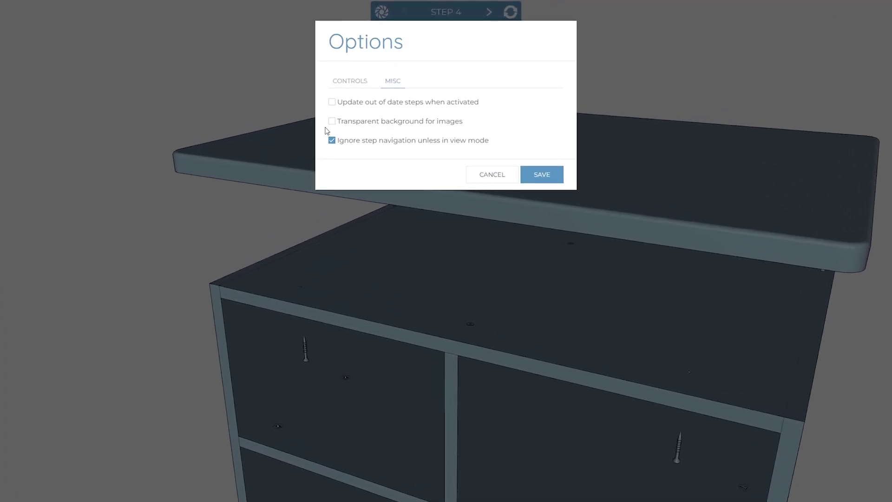
pyautogui.click(541, 184)
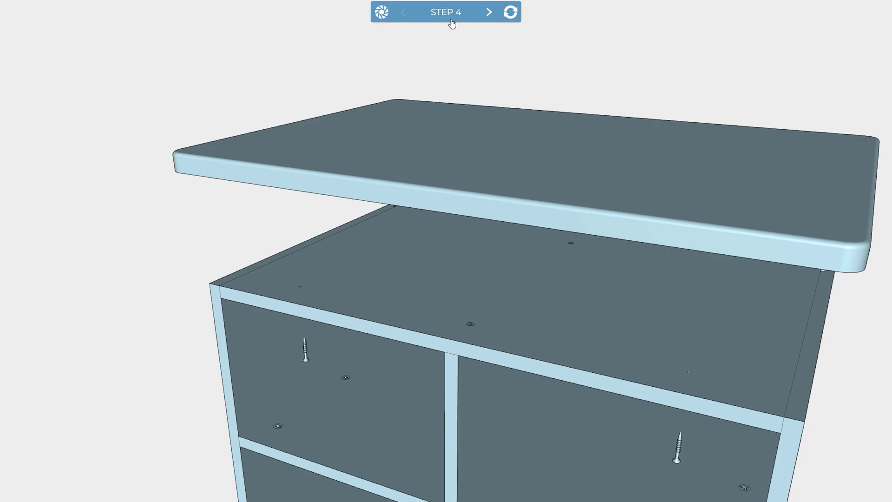
# Select all steps in the thumbnail strip and update their thumbnails.
pyautogui.click(449, 12)
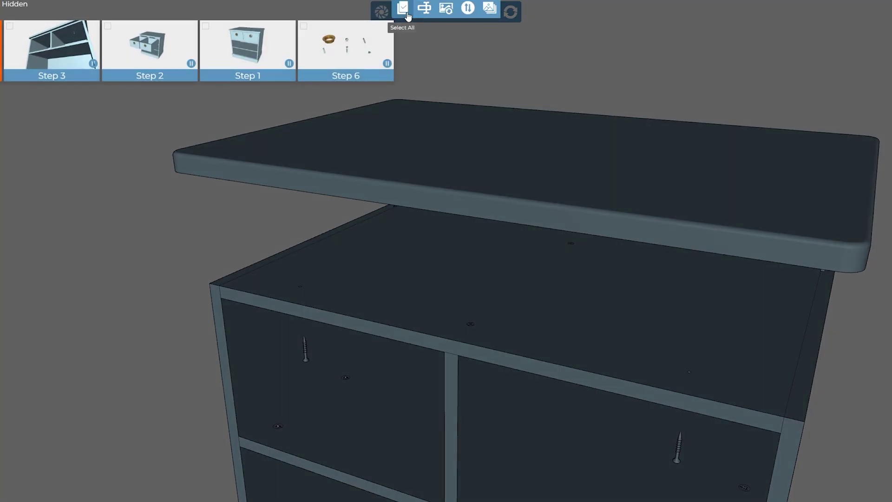
pyautogui.click(407, 17)
pyautogui.click(446, 15)
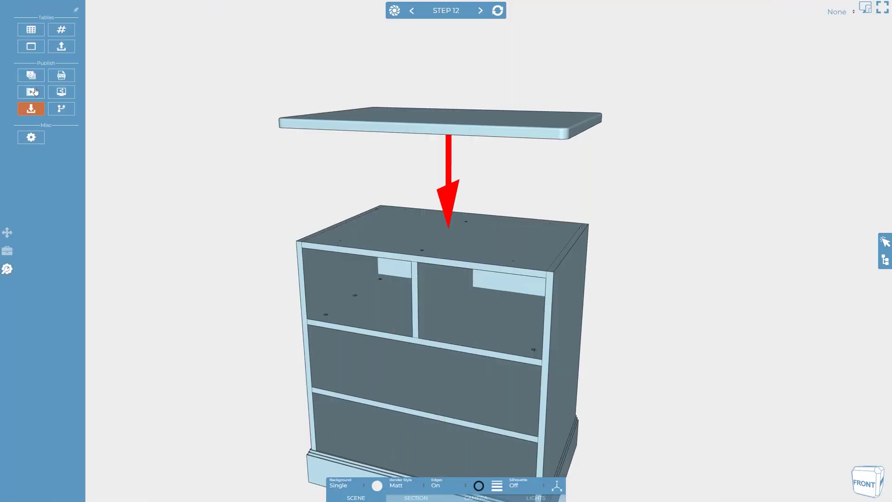
# Review the Publish Images file types and the Publish Video settings, then close both.
pyautogui.click(31, 75)
pyautogui.click(372, 107)
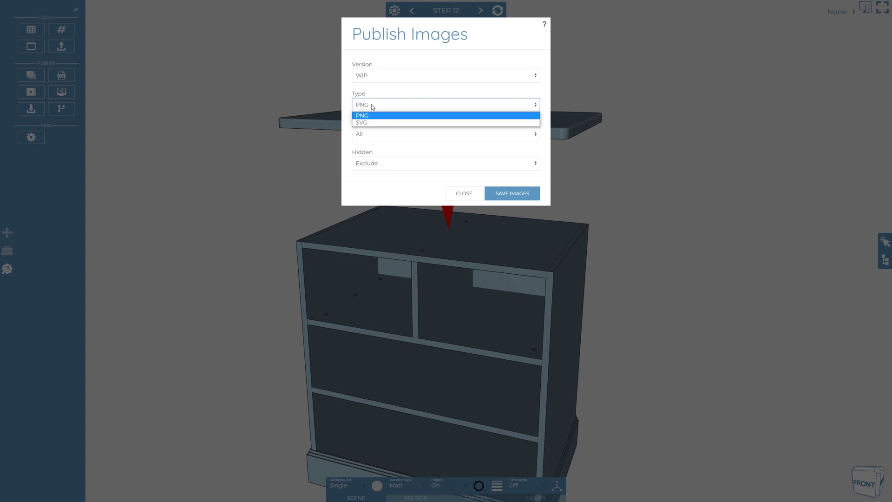
pyautogui.click(463, 194)
pyautogui.click(30, 97)
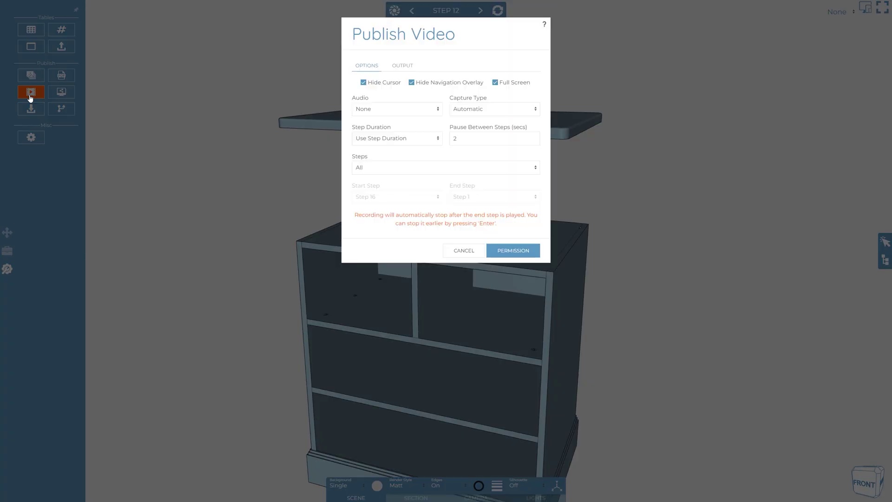
pyautogui.click(448, 248)
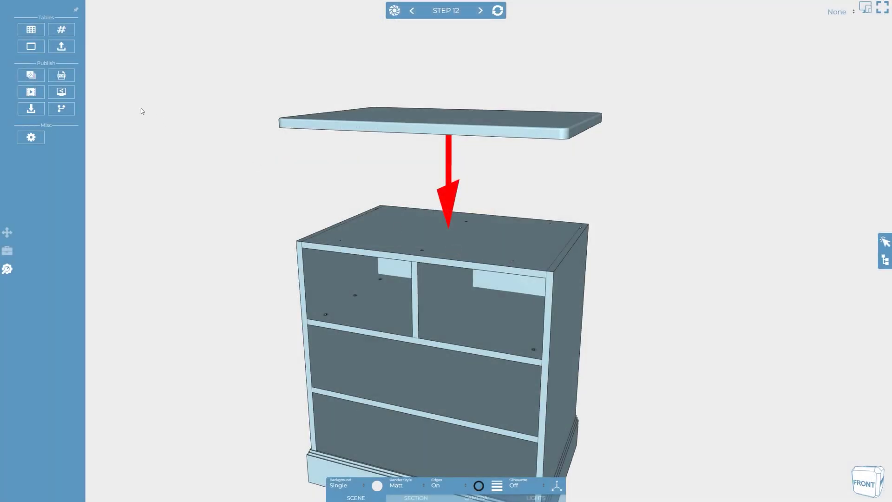
# Set the PDF to Technical style with all steps and Hide Toolbox 2D unchecked.
pyautogui.click(62, 80)
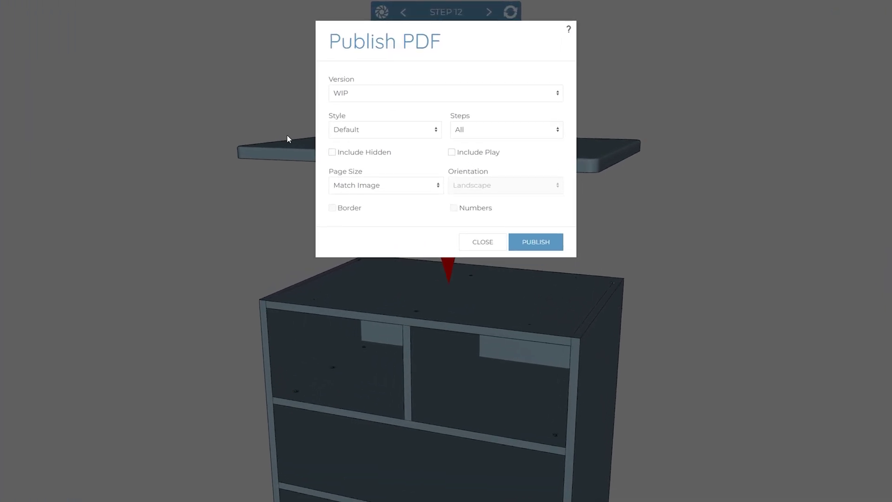
pyautogui.click(374, 110)
pyautogui.click(369, 152)
pyautogui.click(472, 133)
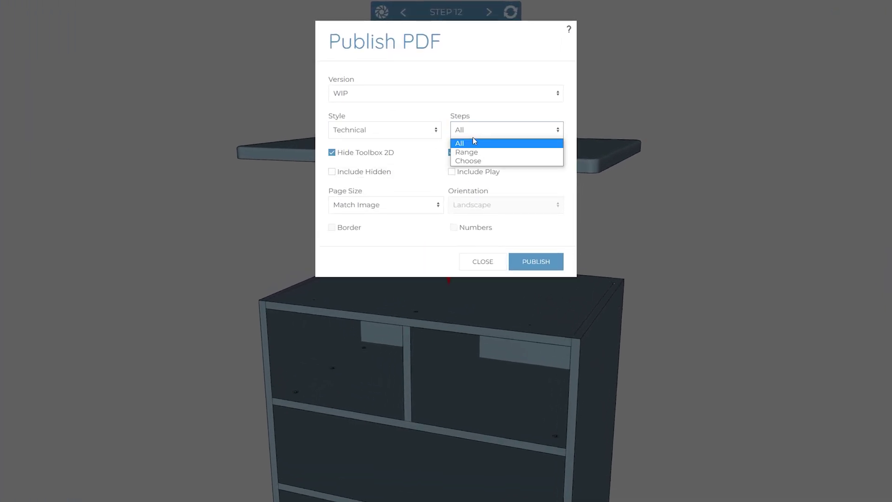
pyautogui.click(473, 139)
pyautogui.click(391, 153)
# Lay out the PDF on A4 portrait pages, two steps per page, with a border.
pyautogui.click(400, 204)
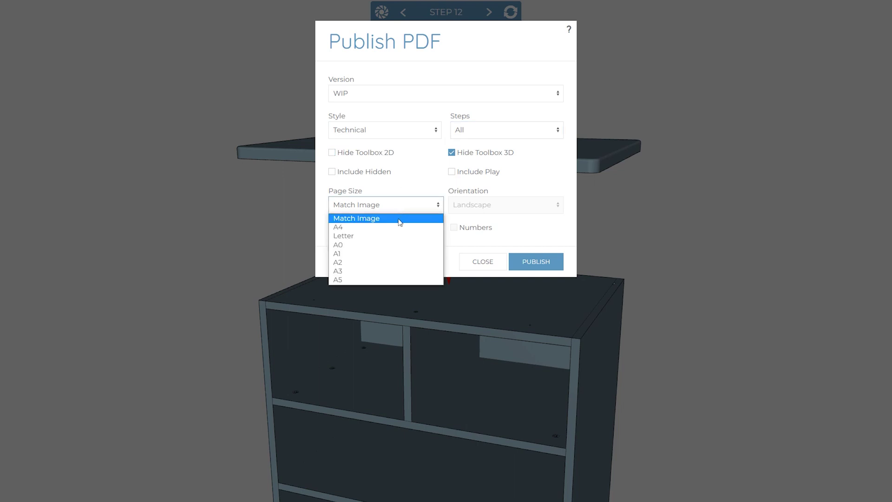
pyautogui.click(407, 229)
pyautogui.click(476, 208)
pyautogui.click(476, 229)
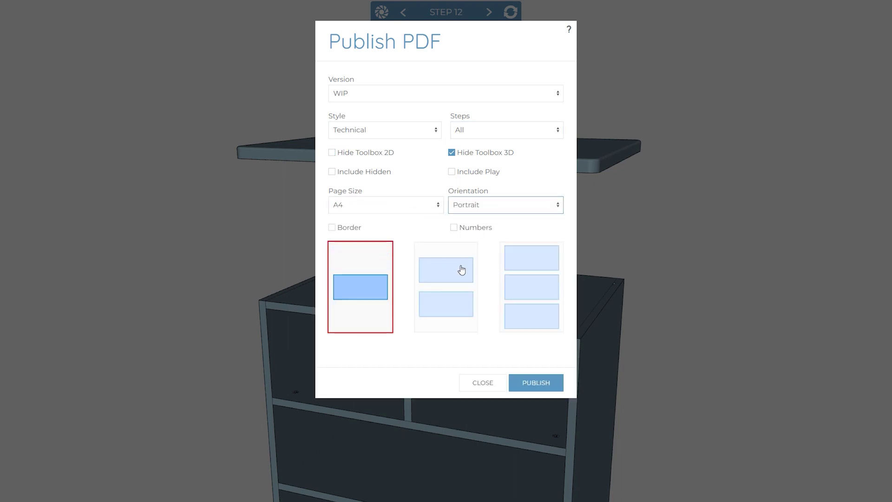
pyautogui.click(461, 270)
pyautogui.click(350, 230)
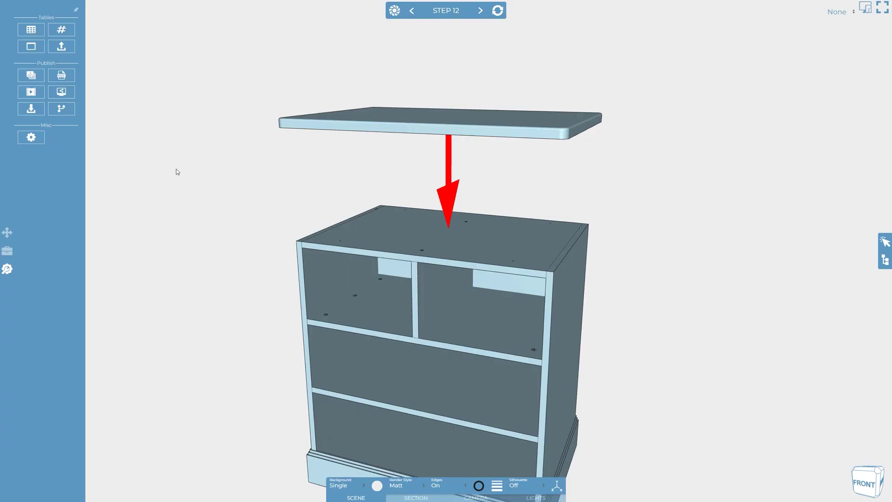
# Create a new version and publish it online from the Publish Online panel.
pyautogui.click(61, 92)
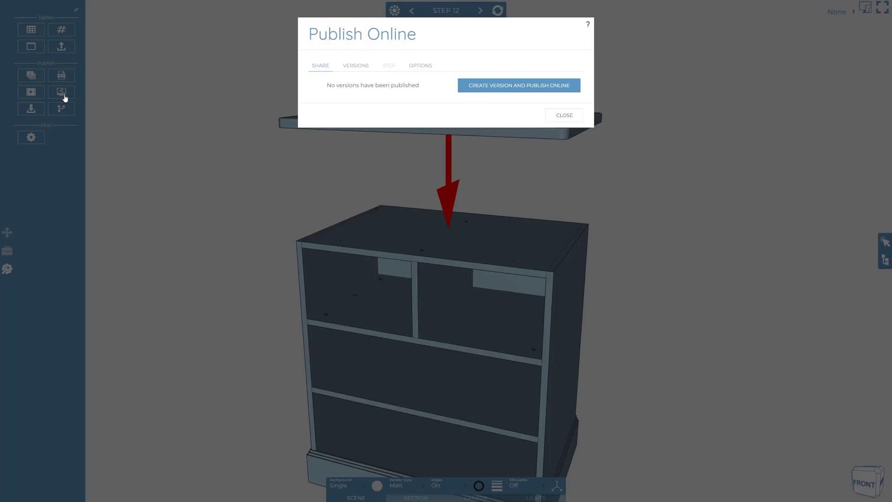
pyautogui.click(501, 91)
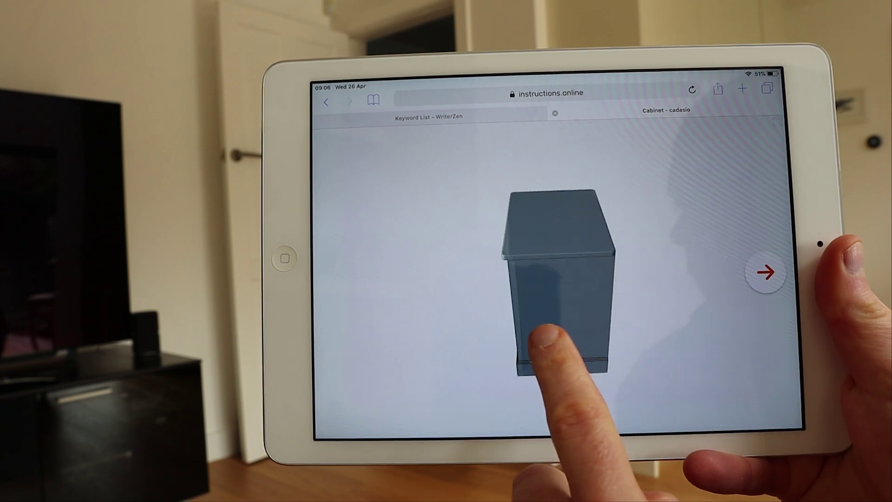
# Orbit the cabinet, then advance to the numbered parts layout and top-panel step.
pyautogui.moveTo(548, 334)
pyautogui.mouseDown()
pyautogui.moveTo(643, 382)
pyautogui.moveTo(598, 343)
pyautogui.moveTo(488, 368)
pyautogui.moveTo(598, 319)
pyautogui.moveTo(577, 369)
pyautogui.moveTo(555, 348)
pyautogui.mouseUp()
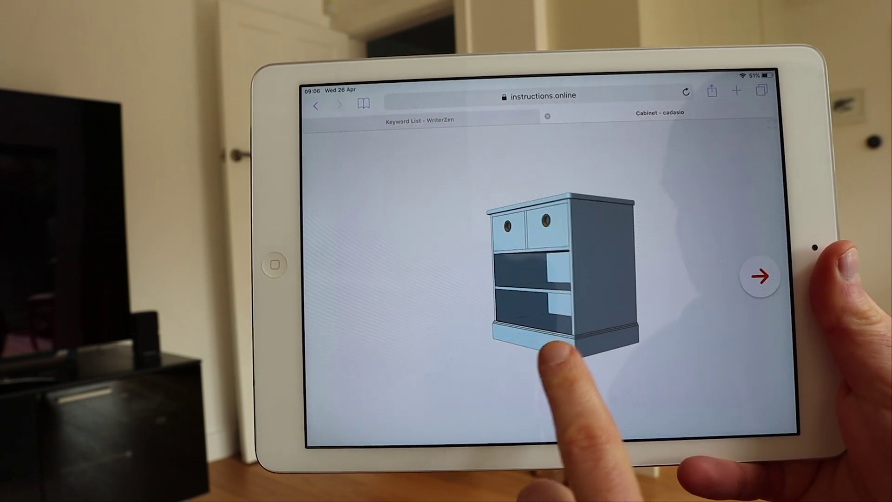
pyautogui.click(760, 276)
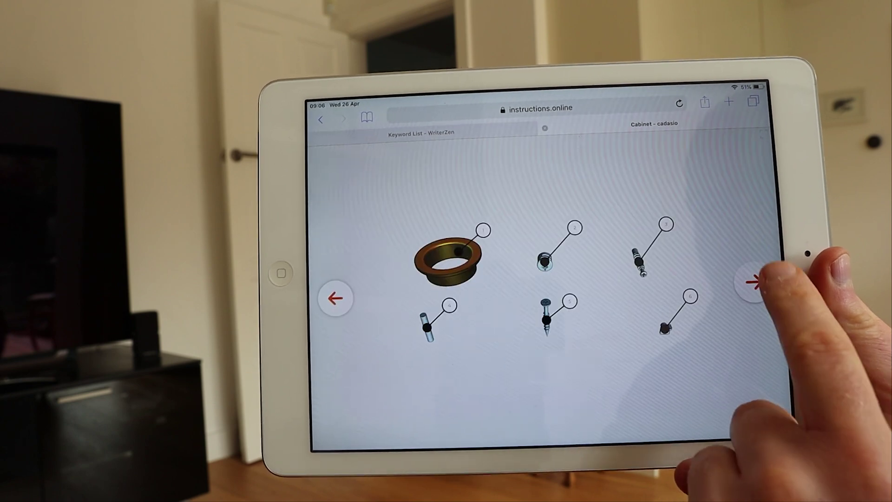
pyautogui.click(755, 282)
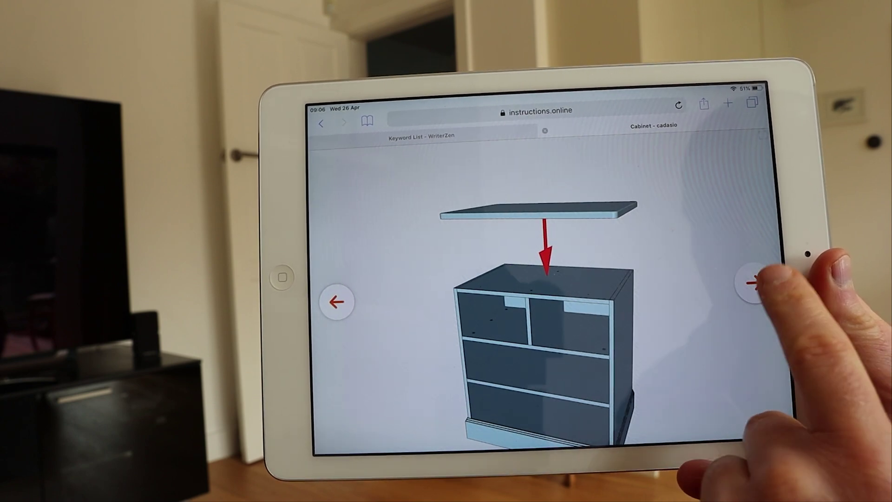